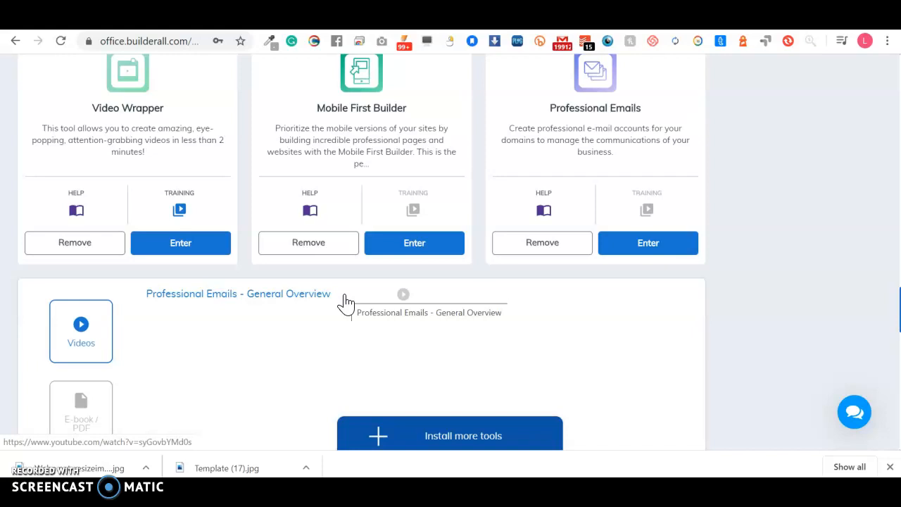
Step: Find the Drag N Drop Email Marketing Automation 'Mailingboss' card on Home and enter it
{"action": "scroll", "coordinate": [345, 303], "scroll_direction": "up", "scroll_amount": 15}
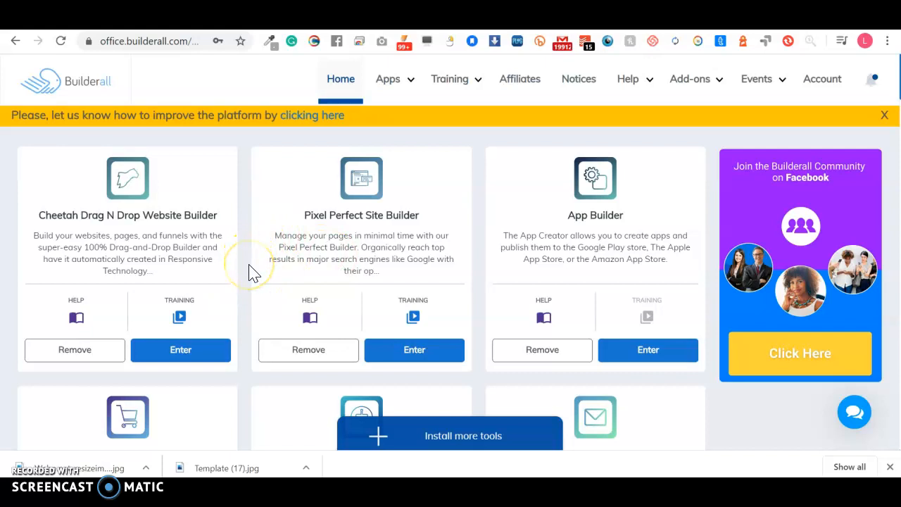
{"action": "scroll", "coordinate": [253, 273], "scroll_direction": "down", "scroll_amount": 8}
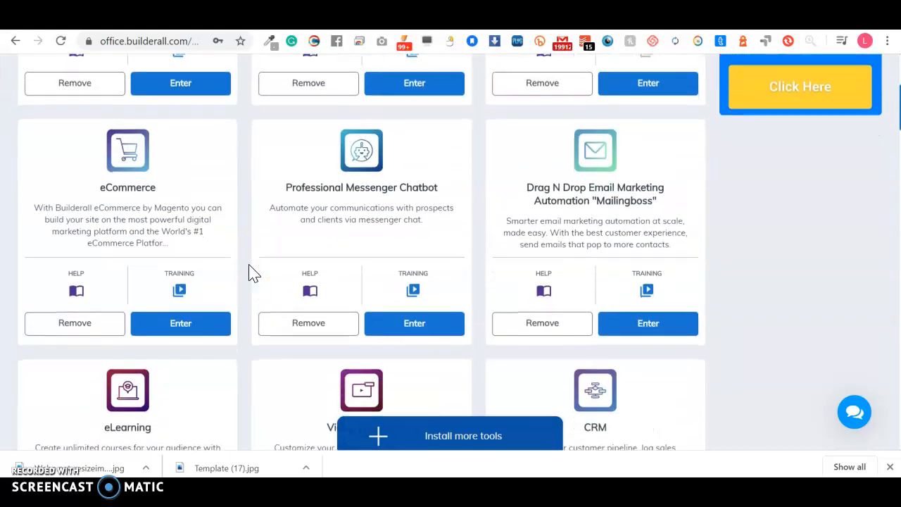
{"action": "scroll", "coordinate": [254, 274], "scroll_direction": "up", "scroll_amount": 5}
{"action": "scroll", "coordinate": [253, 273], "scroll_direction": "up", "scroll_amount": 3}
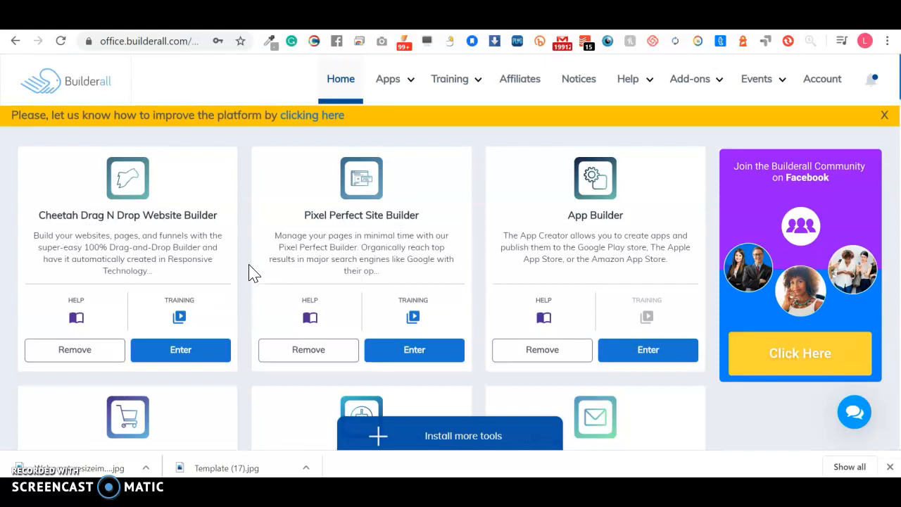
{"action": "scroll", "coordinate": [254, 273], "scroll_direction": "down", "scroll_amount": 5}
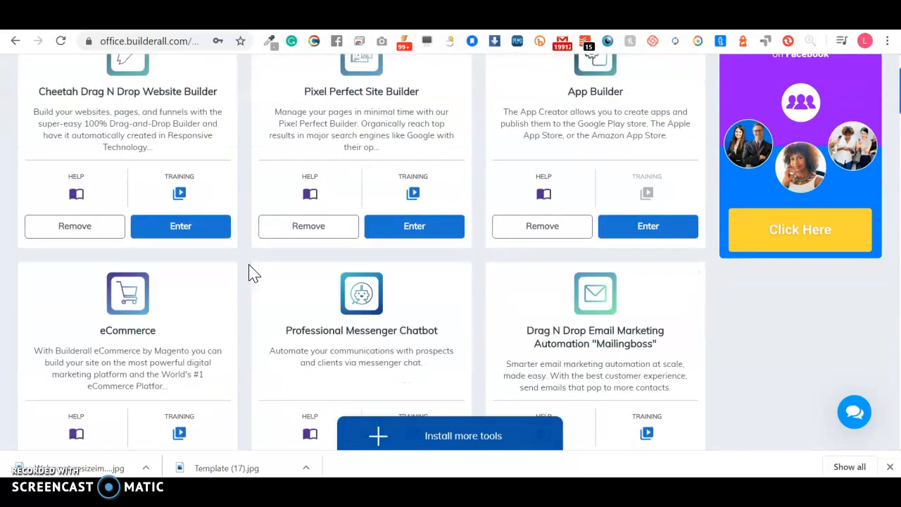
{"action": "scroll", "coordinate": [253, 273], "scroll_direction": "down", "scroll_amount": 6}
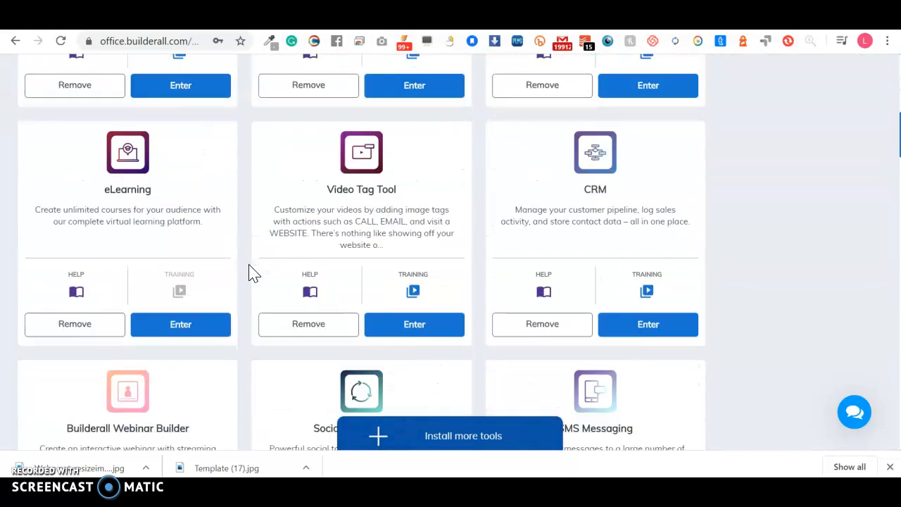
{"action": "scroll", "coordinate": [253, 273], "scroll_direction": "up", "scroll_amount": 8}
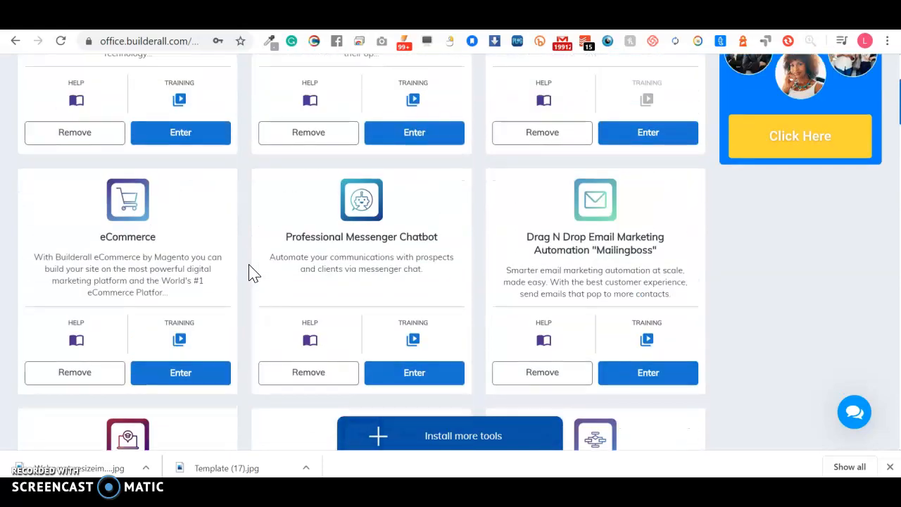
{"action": "scroll", "coordinate": [253, 273], "scroll_direction": "down", "scroll_amount": 10}
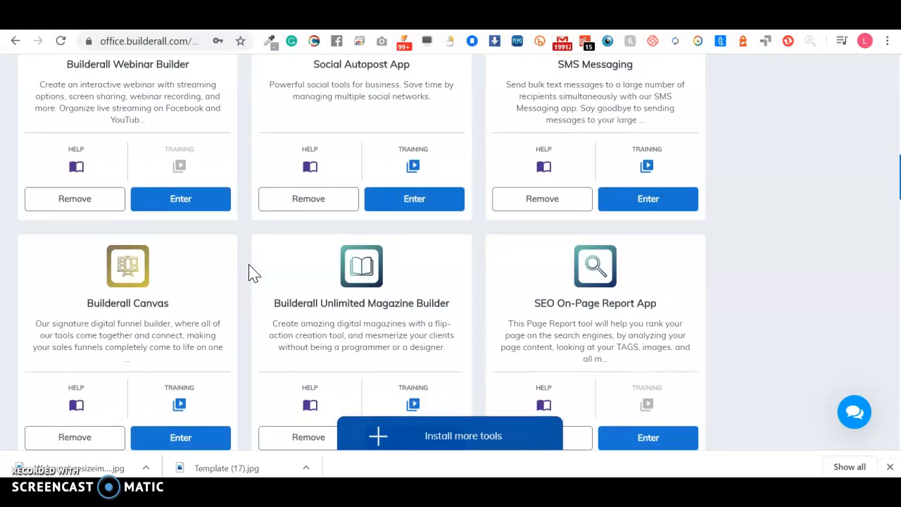
{"action": "scroll", "coordinate": [253, 273], "scroll_direction": "down", "scroll_amount": 2}
{"action": "scroll", "coordinate": [253, 273], "scroll_direction": "up", "scroll_amount": 4}
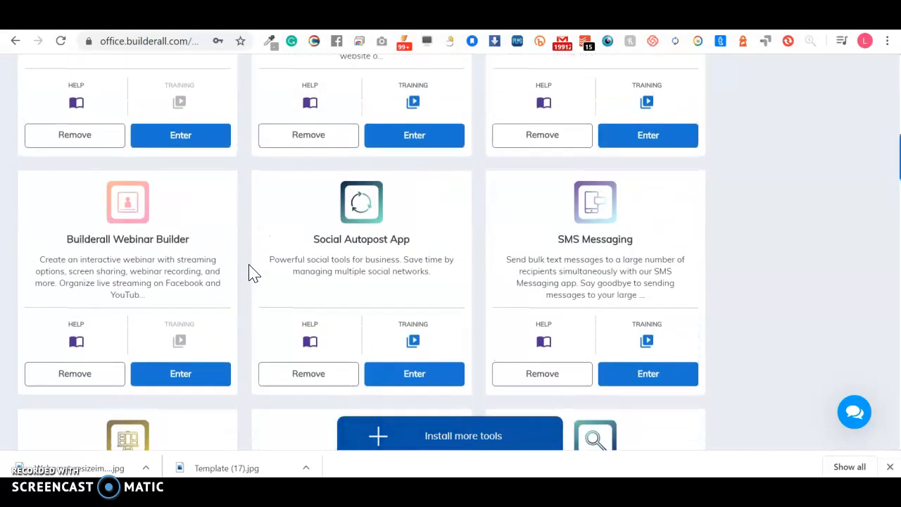
{"action": "scroll", "coordinate": [253, 274], "scroll_direction": "up", "scroll_amount": 5}
{"action": "left_click", "coordinate": [189, 299]}
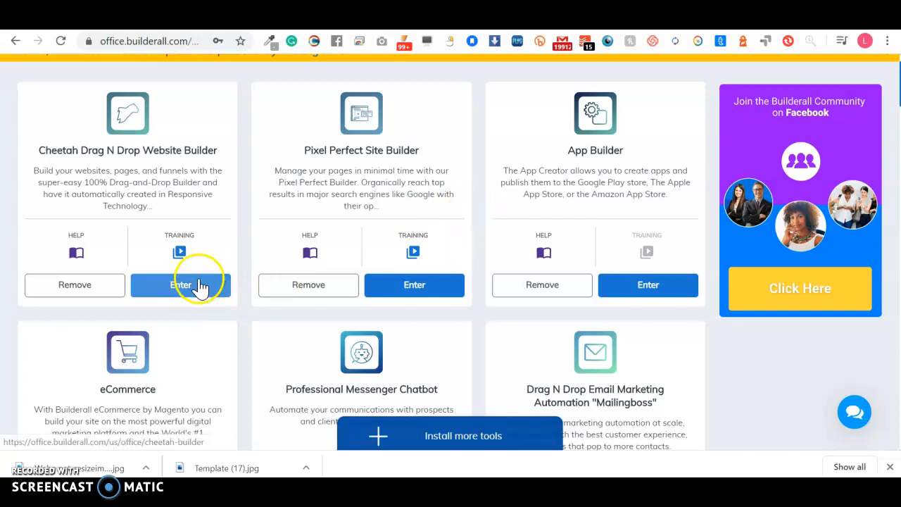
{"action": "scroll", "coordinate": [548, 266], "scroll_direction": "down", "scroll_amount": 5}
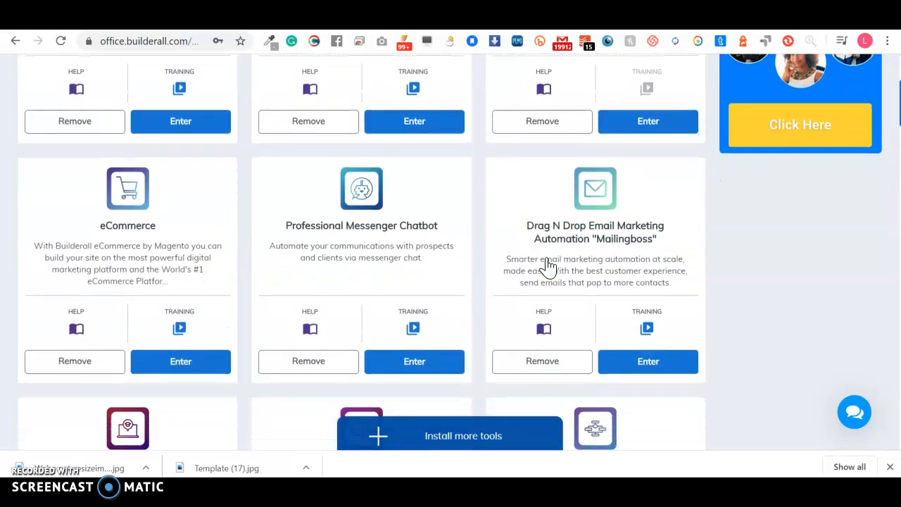
{"action": "scroll", "coordinate": [547, 266], "scroll_direction": "down", "scroll_amount": 2}
{"action": "scroll", "coordinate": [548, 266], "scroll_direction": "up", "scroll_amount": 3}
{"action": "left_click", "coordinate": [639, 282]}
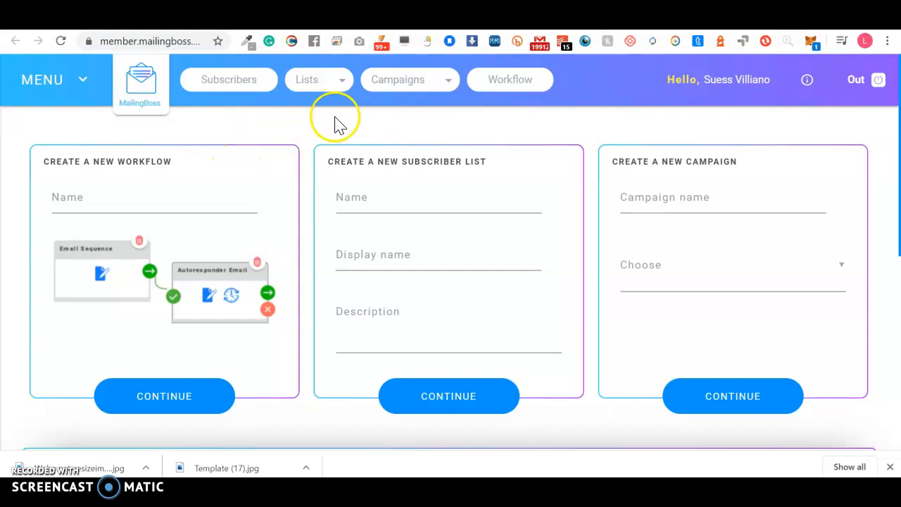
Step: Open Sender Emails from the menu and scroll through the 10 verified sender addresses
{"action": "left_click", "coordinate": [74, 83]}
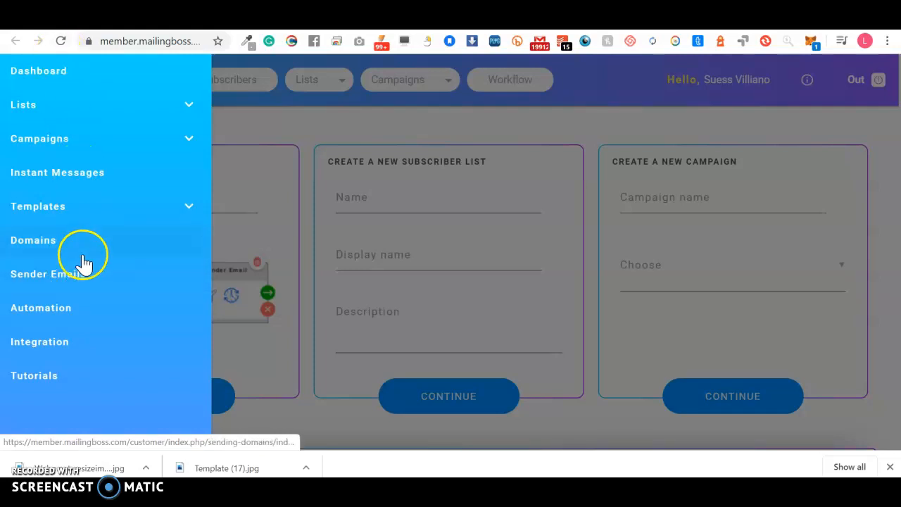
{"action": "left_click", "coordinate": [68, 281]}
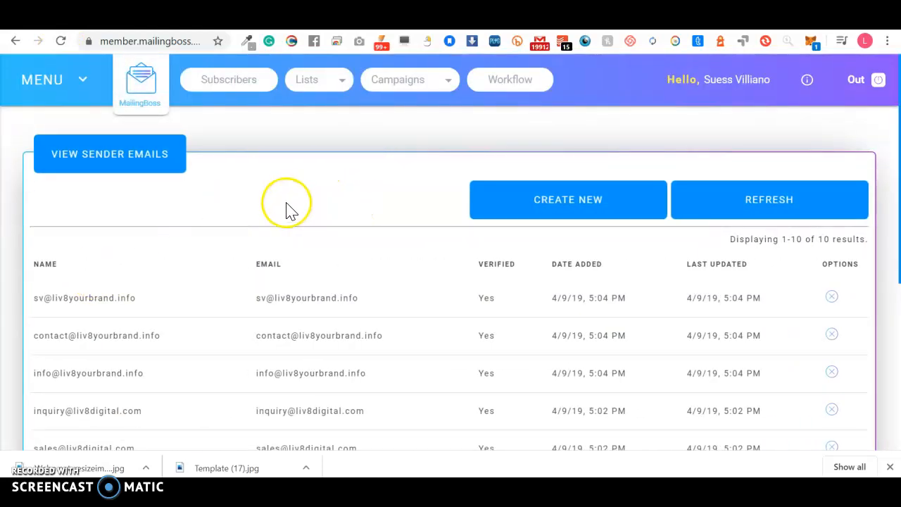
{"action": "scroll", "coordinate": [241, 384], "scroll_direction": "down", "scroll_amount": 2}
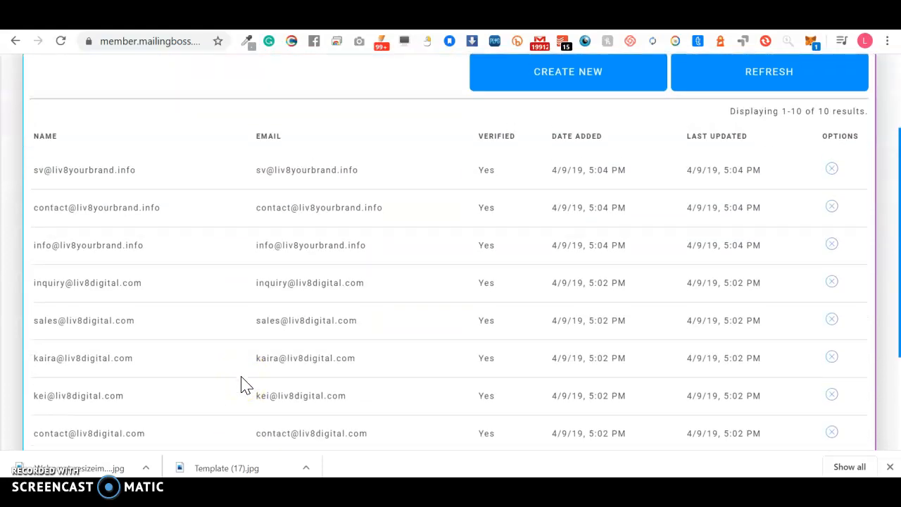
{"action": "scroll", "coordinate": [241, 384], "scroll_direction": "up", "scroll_amount": 1}
{"action": "scroll", "coordinate": [488, 392], "scroll_direction": "down", "scroll_amount": 3}
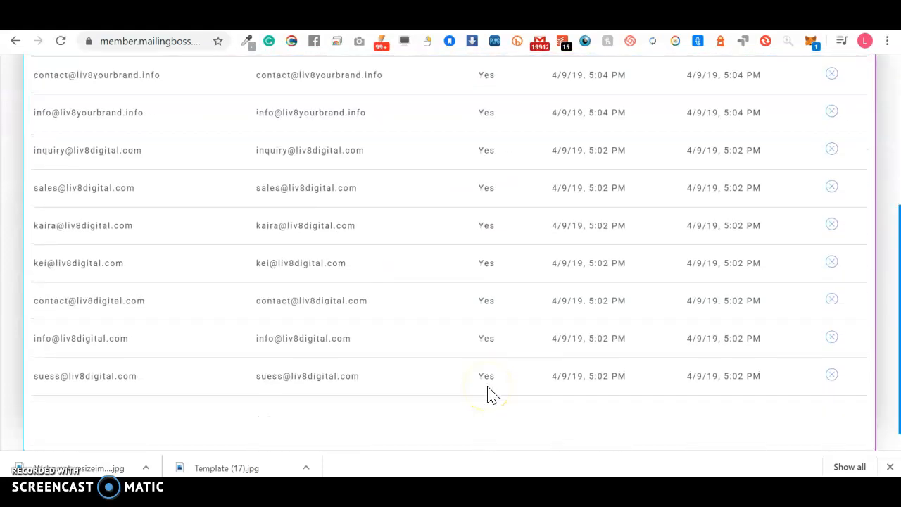
{"action": "scroll", "coordinate": [488, 392], "scroll_direction": "up", "scroll_amount": 3}
{"action": "scroll", "coordinate": [488, 386], "scroll_direction": "up", "scroll_amount": 1}
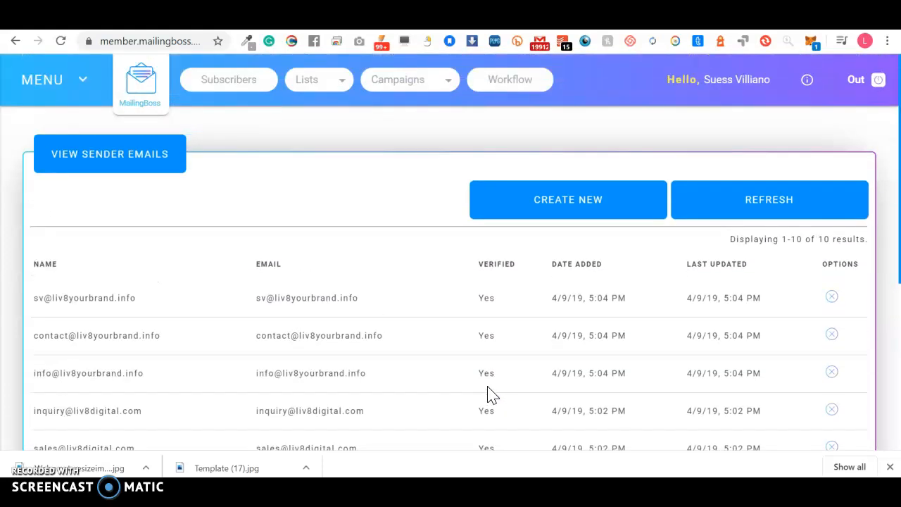
Step: Create a new sender email, entering the sender's name and then the sender's email address
{"action": "left_click", "coordinate": [550, 209]}
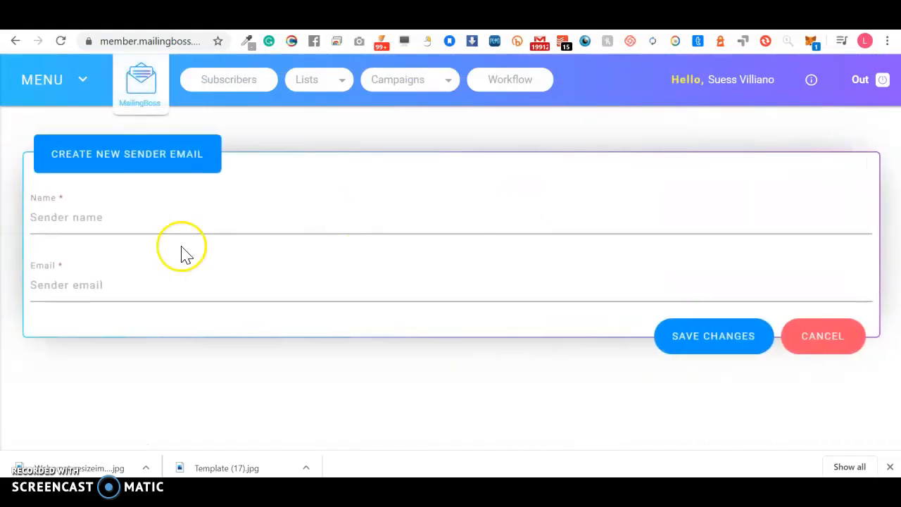
{"action": "left_click", "coordinate": [150, 218]}
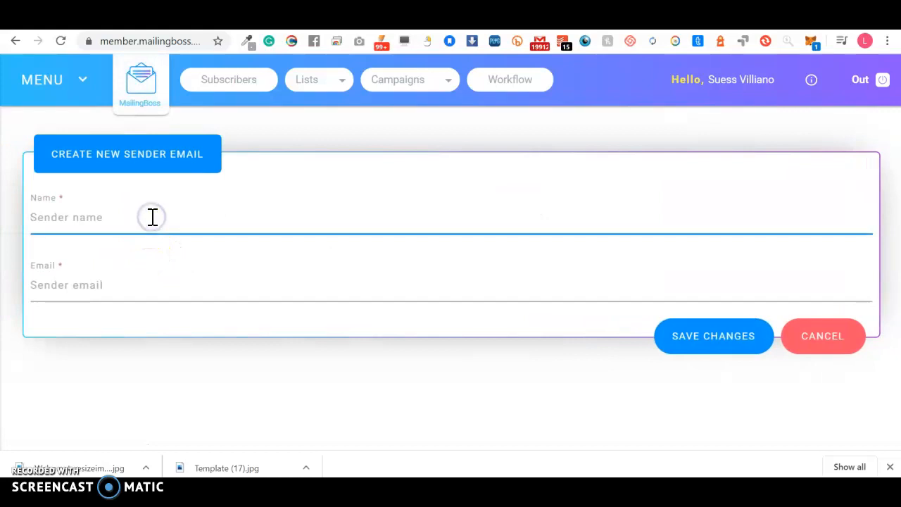
{"action": "type", "text": "Suess"}
{"action": "key", "text": "Tab"}
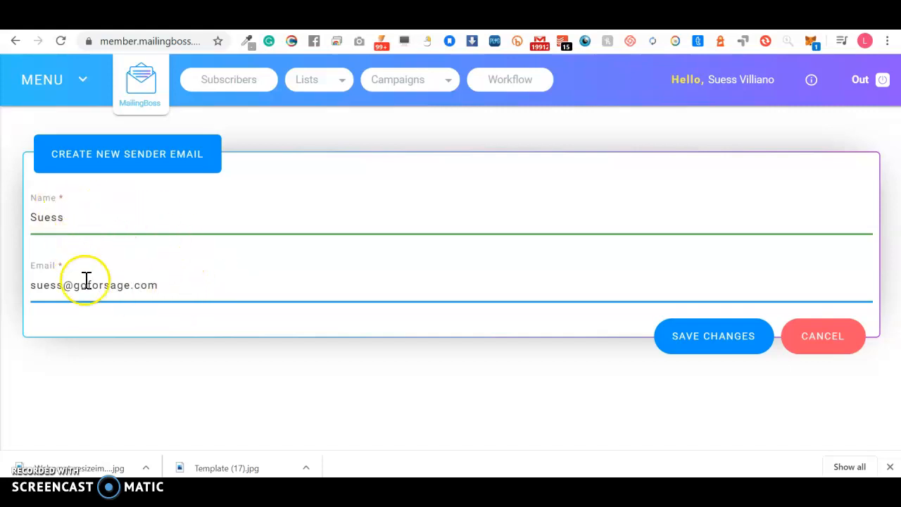
Step: Save the new sender, then select its unverified email address in the list to copy it
{"action": "left_click", "coordinate": [704, 341]}
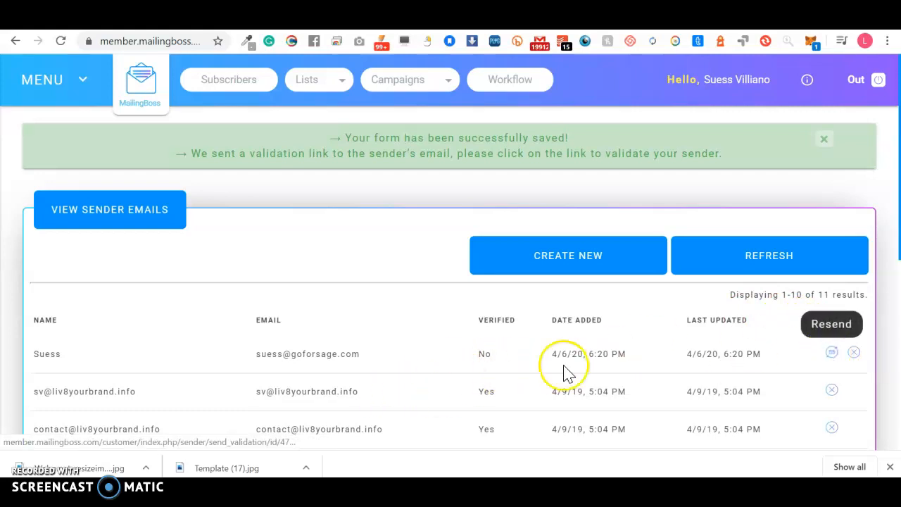
{"action": "left_click_drag", "start_coordinate": [365, 359], "coordinate": [248, 363]}
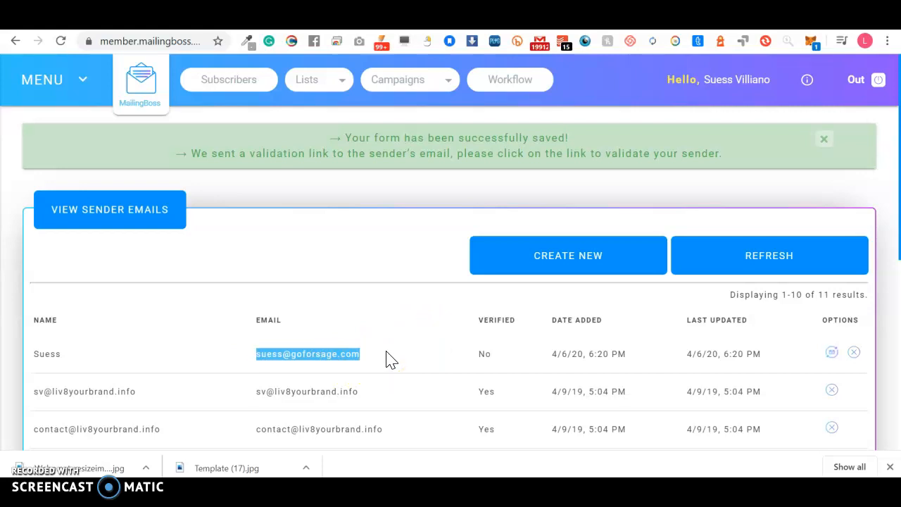
{"action": "left_click", "coordinate": [56, 82]}
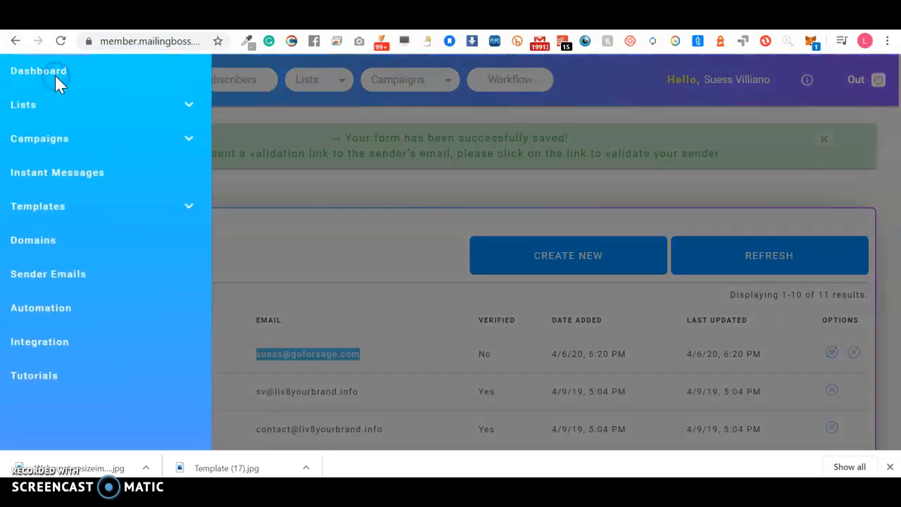
{"action": "left_click", "coordinate": [63, 274]}
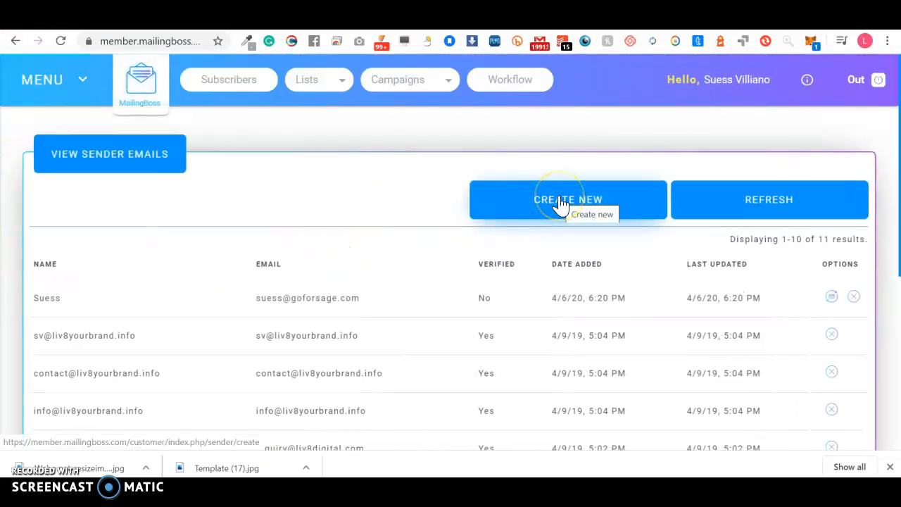
{"action": "left_click", "coordinate": [561, 205]}
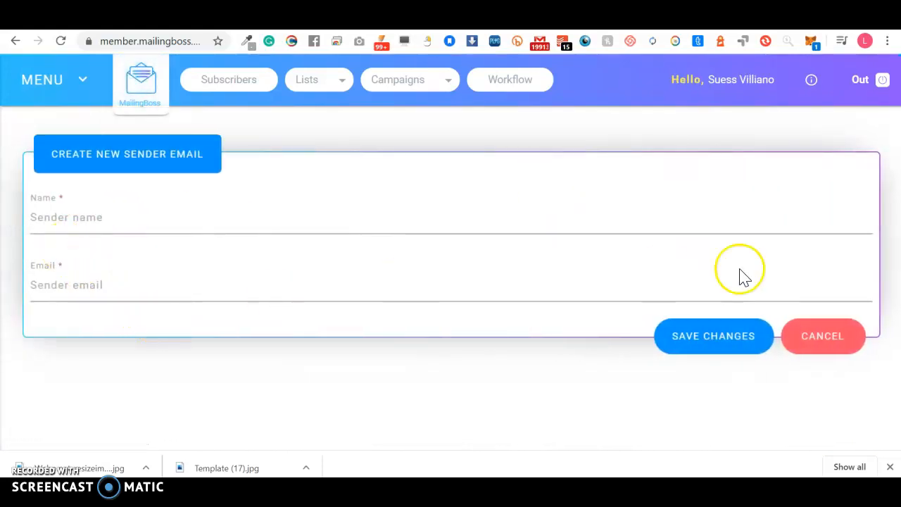
{"action": "left_click", "coordinate": [817, 343]}
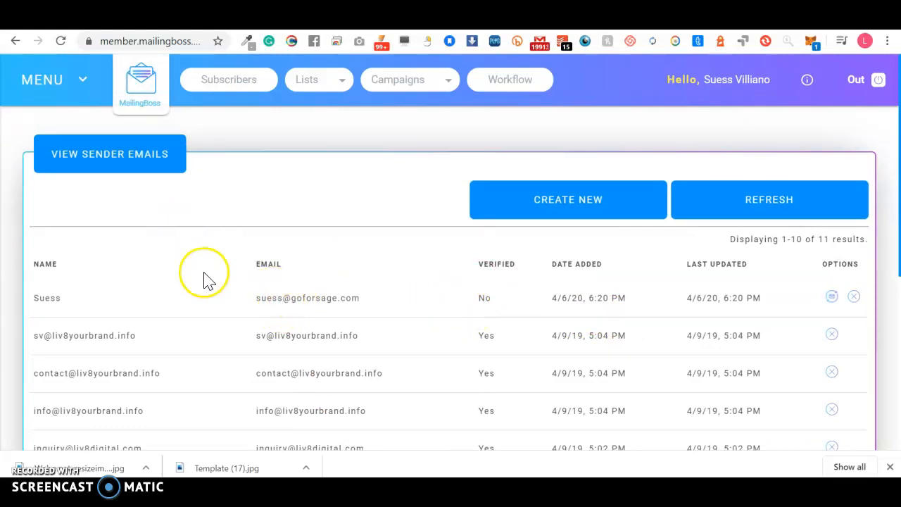
Step: Switch back to the Builderall tools page and scroll down to the Professional Emails card
{"action": "left_click", "coordinate": [71, 14]}
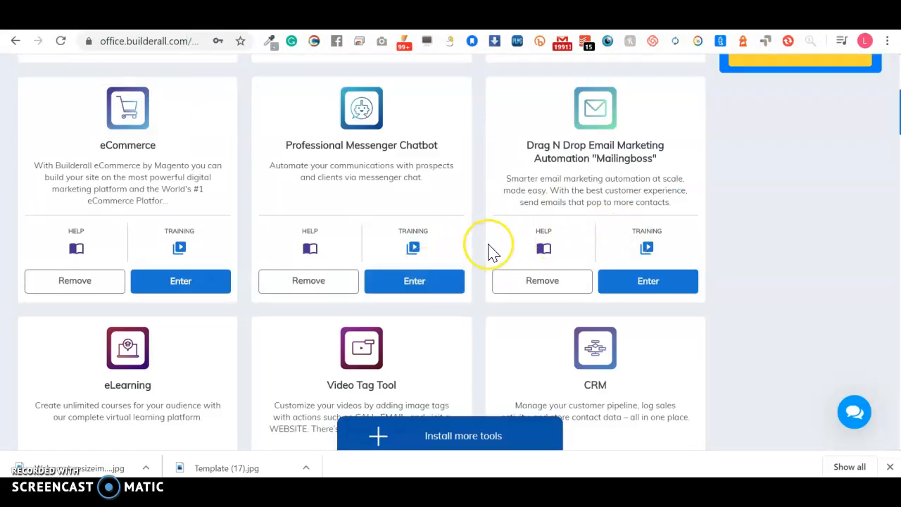
{"action": "scroll", "coordinate": [493, 252], "scroll_direction": "down", "scroll_amount": 4}
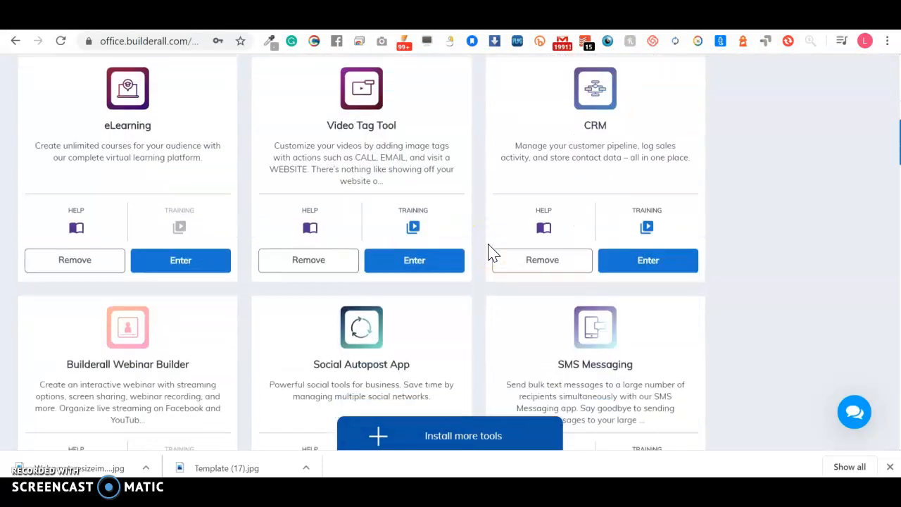
{"action": "scroll", "coordinate": [493, 252], "scroll_direction": "down", "scroll_amount": 8}
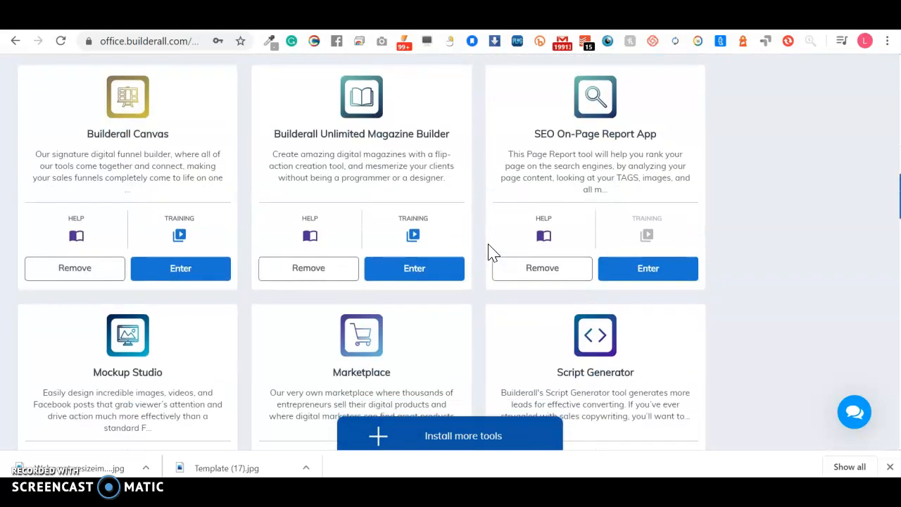
{"action": "scroll", "coordinate": [493, 252], "scroll_direction": "down", "scroll_amount": 3}
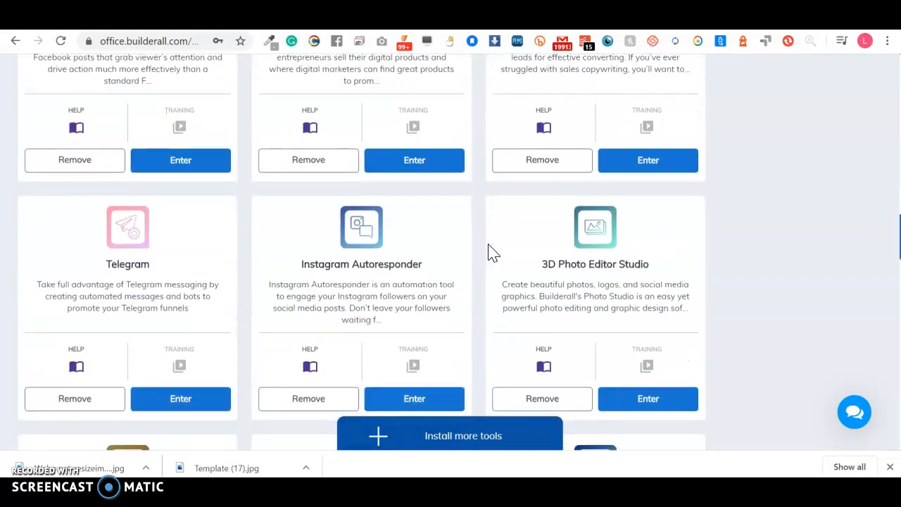
{"action": "scroll", "coordinate": [492, 252], "scroll_direction": "down", "scroll_amount": 6}
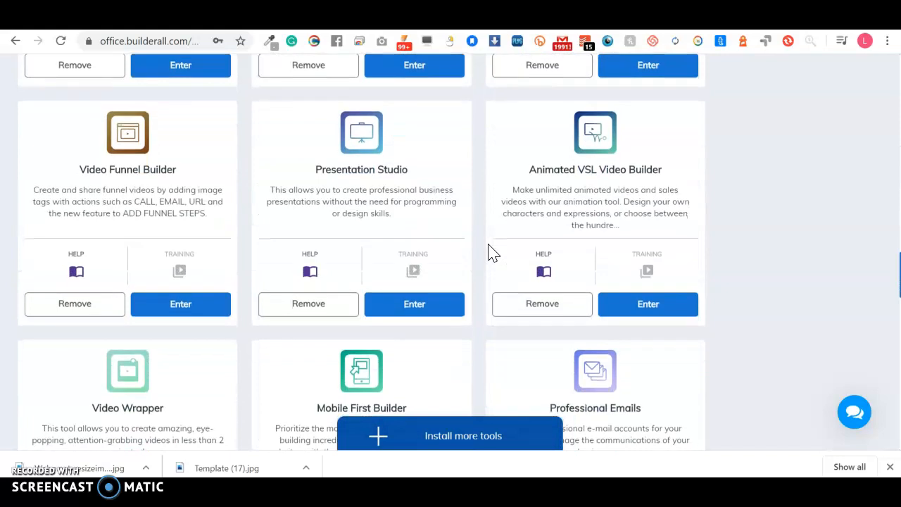
{"action": "scroll", "coordinate": [493, 252], "scroll_direction": "down", "scroll_amount": 3}
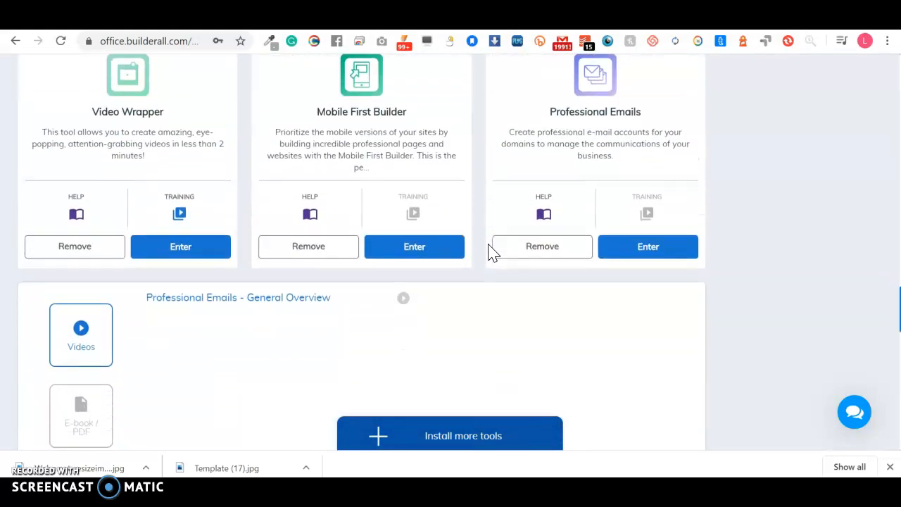
{"action": "scroll", "coordinate": [603, 157], "scroll_direction": "up", "scroll_amount": 3}
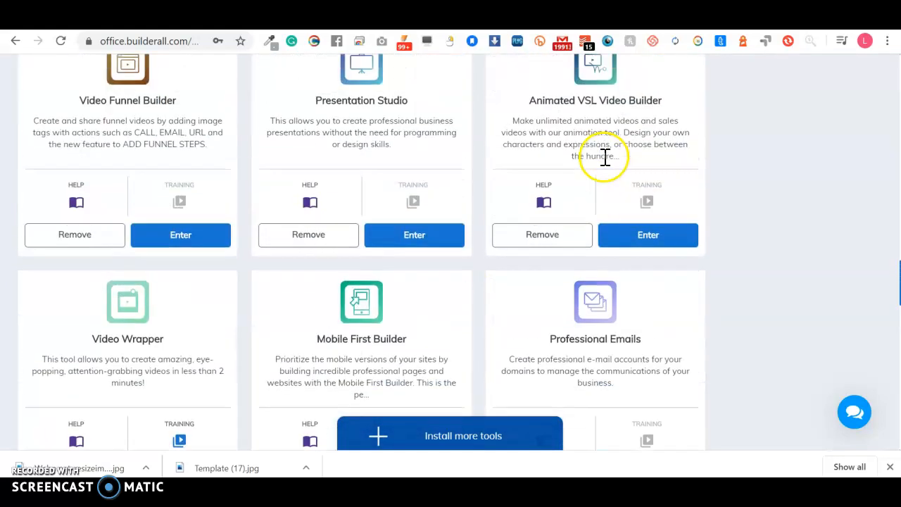
{"action": "scroll", "coordinate": [603, 157], "scroll_direction": "down", "scroll_amount": 2}
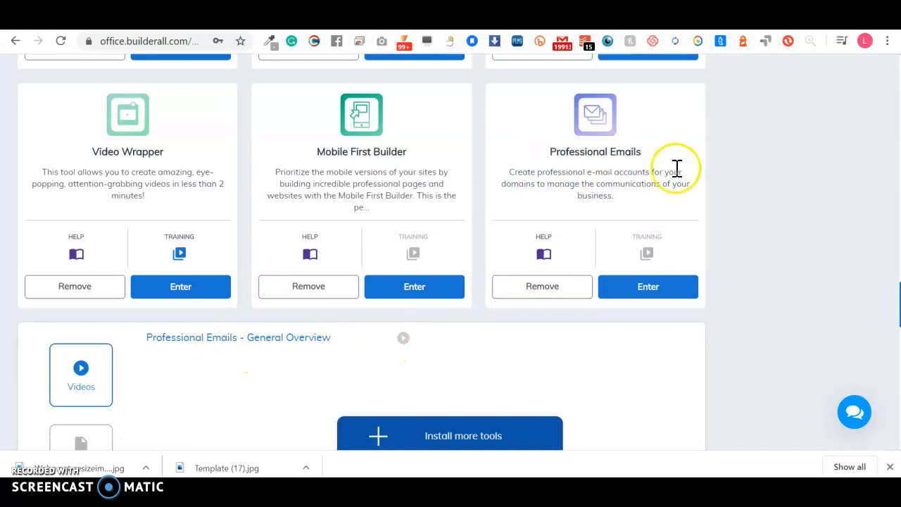
Step: Enter Professional Emails and select the workwithsv.info domain, briefly checking suessvilliano.com's mailboxes
{"action": "left_click", "coordinate": [662, 287]}
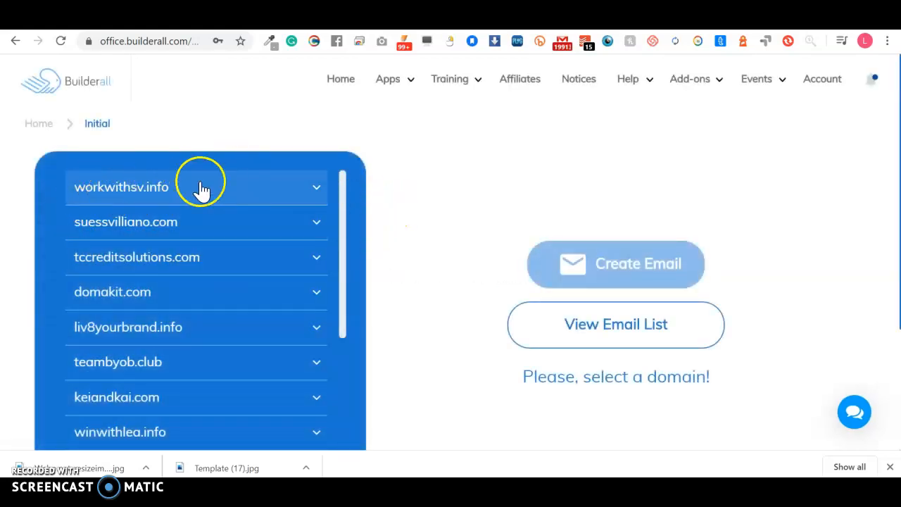
{"action": "left_click", "coordinate": [317, 190]}
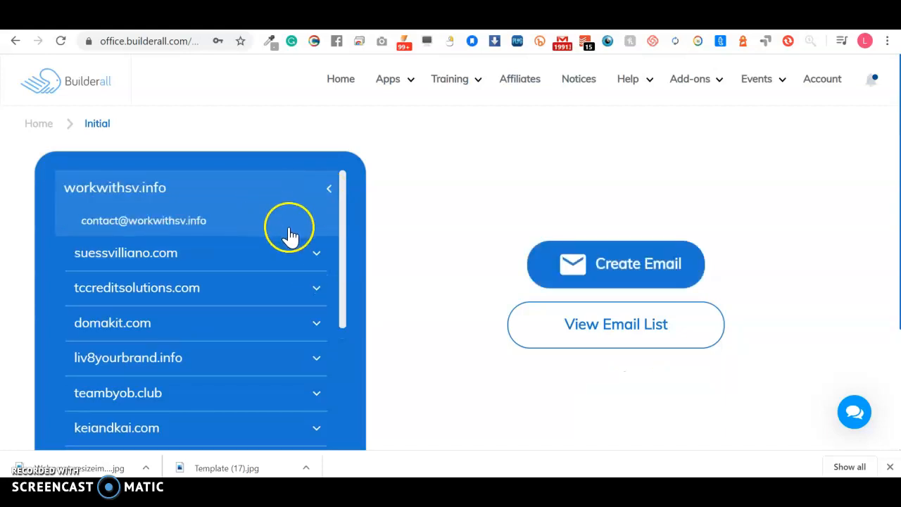
{"action": "left_click", "coordinate": [315, 256]}
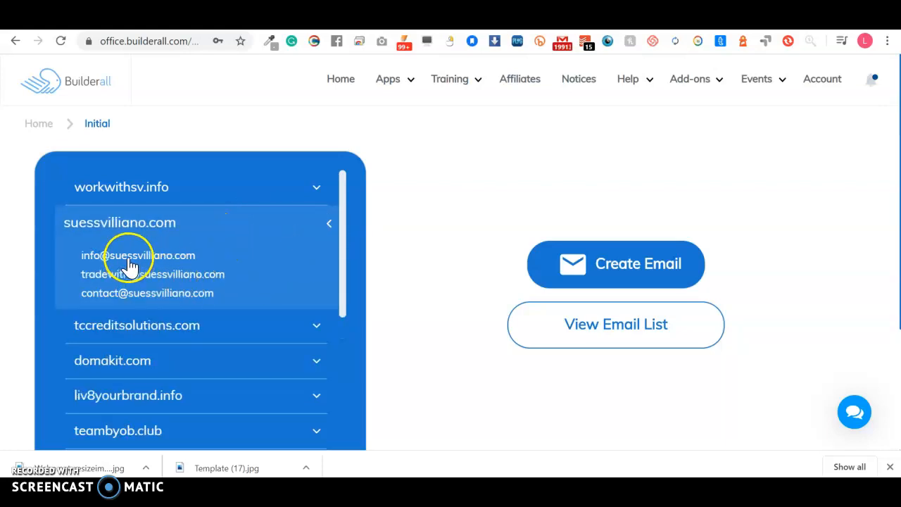
{"action": "left_click", "coordinate": [339, 234]}
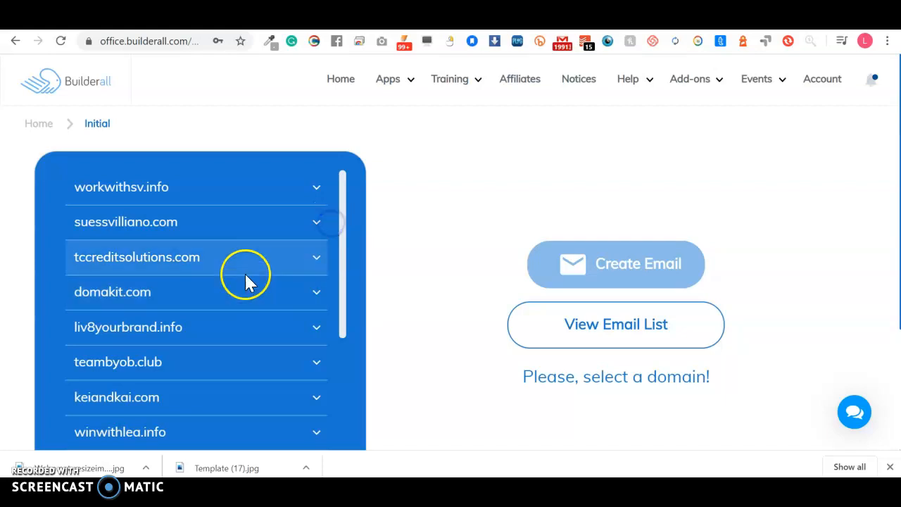
{"action": "scroll", "coordinate": [254, 310], "scroll_direction": "down", "scroll_amount": 2}
{"action": "scroll", "coordinate": [255, 317], "scroll_direction": "down", "scroll_amount": 2}
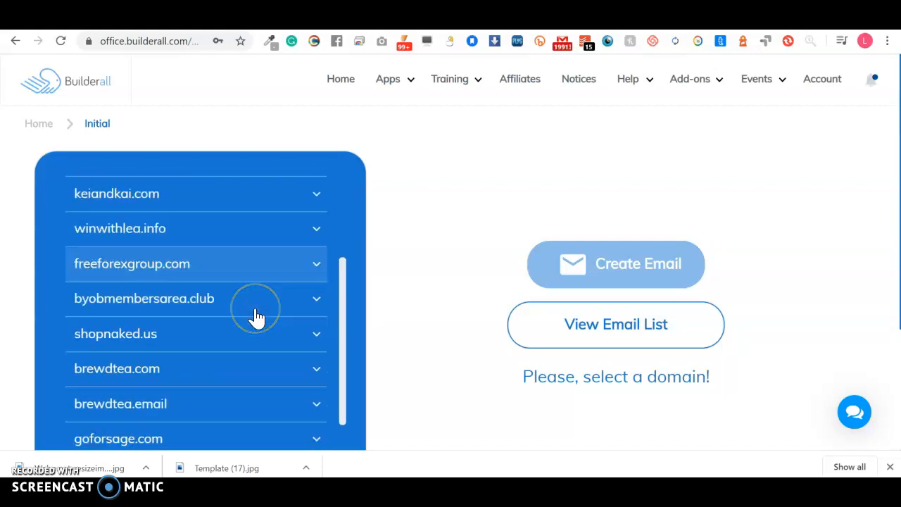
{"action": "scroll", "coordinate": [256, 317], "scroll_direction": "up", "scroll_amount": 3}
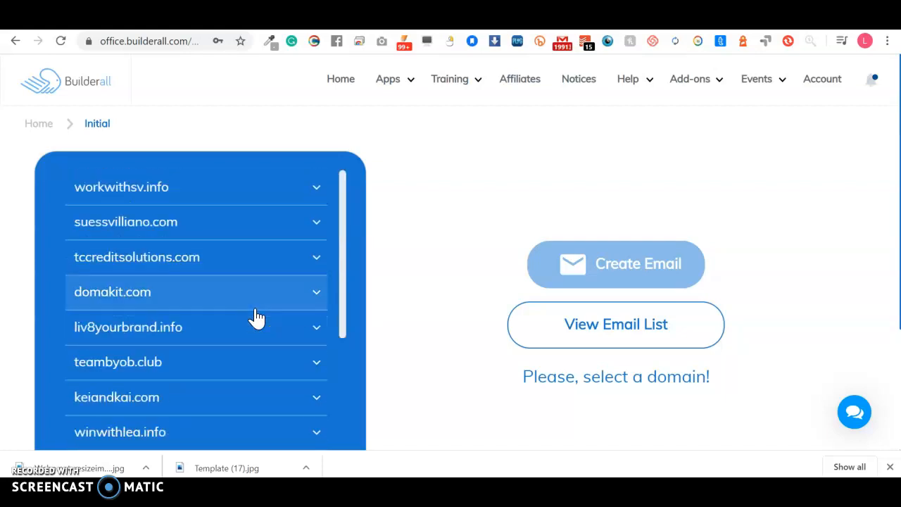
{"action": "left_click", "coordinate": [316, 188]}
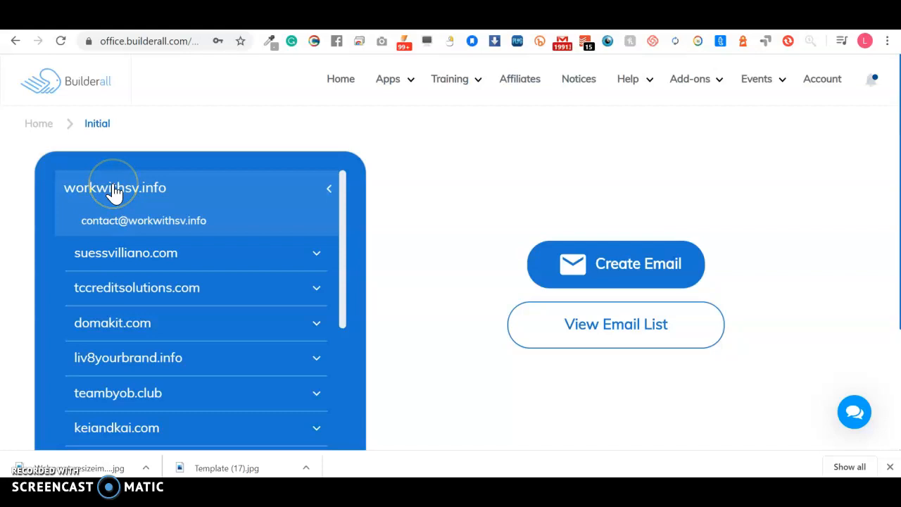
Step: Open the Create Email form and, after trying several names, enter 'new' as the address
{"action": "left_click", "coordinate": [626, 267]}
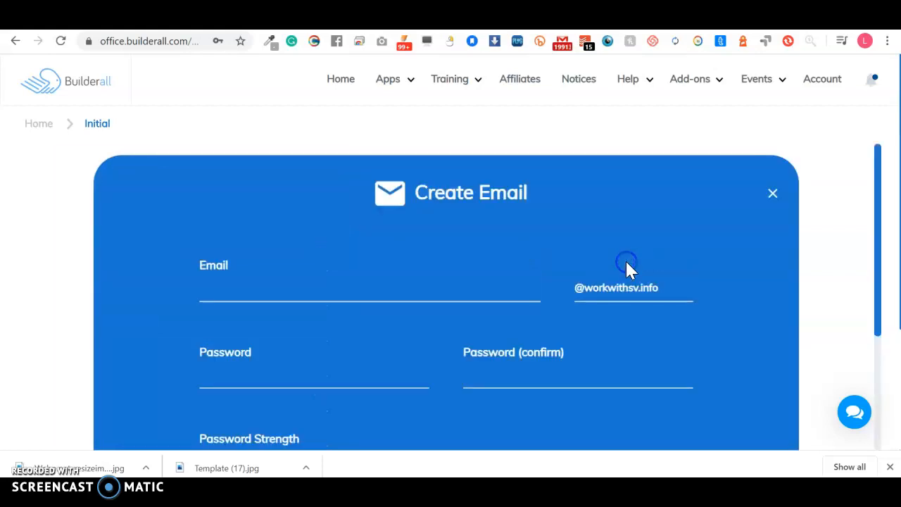
{"action": "left_click", "coordinate": [420, 283]}
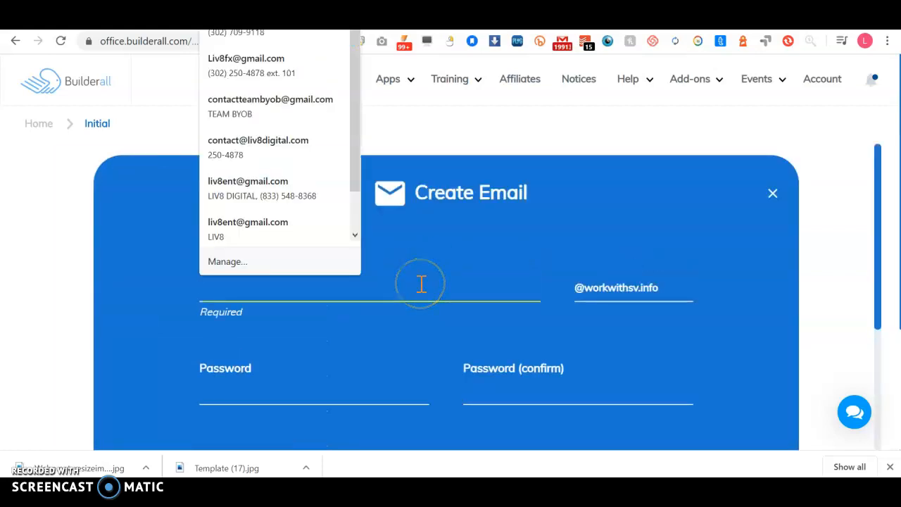
{"action": "left_click", "coordinate": [143, 287]}
{"action": "left_click", "coordinate": [267, 290]}
{"action": "type", "text": "in"}
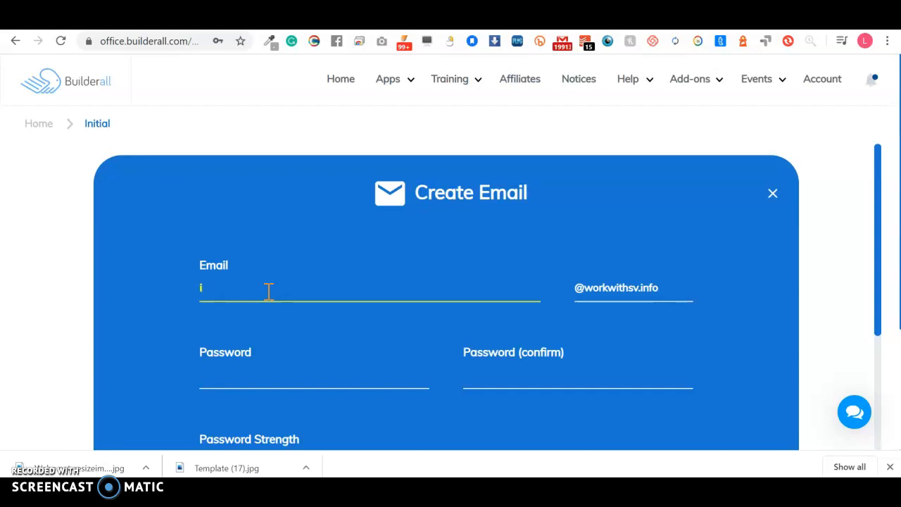
{"action": "key", "text": "BackSpace"}
{"action": "type", "text": "cont"}
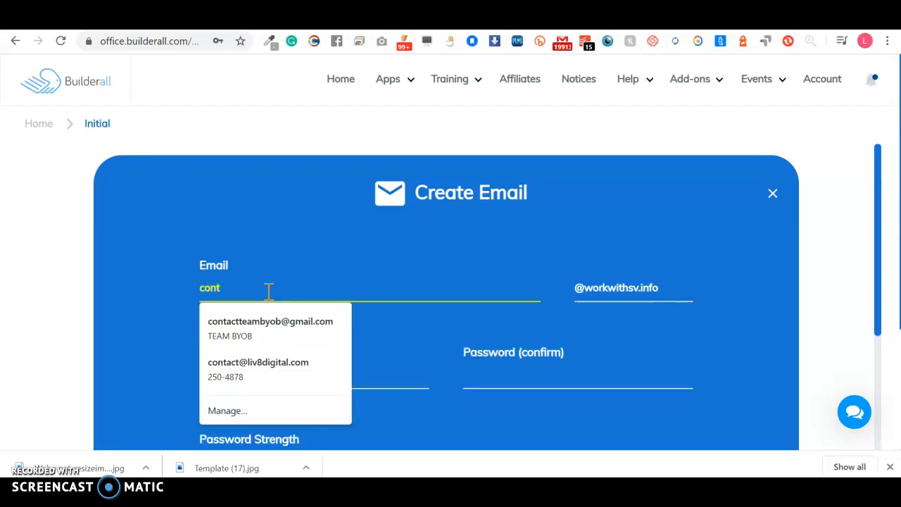
{"action": "key", "text": "BackSpace"}
{"action": "key", "text": "BackSpace"}
{"action": "key", "text": "BackSpace"}
{"action": "key", "text": "BackSpace"}
{"action": "type", "text": "sale"}
{"action": "key", "text": "BackSpace"}
{"action": "key", "text": "BackSpace"}
{"action": "key", "text": "BackSpace"}
{"action": "key", "text": "BackSpace"}
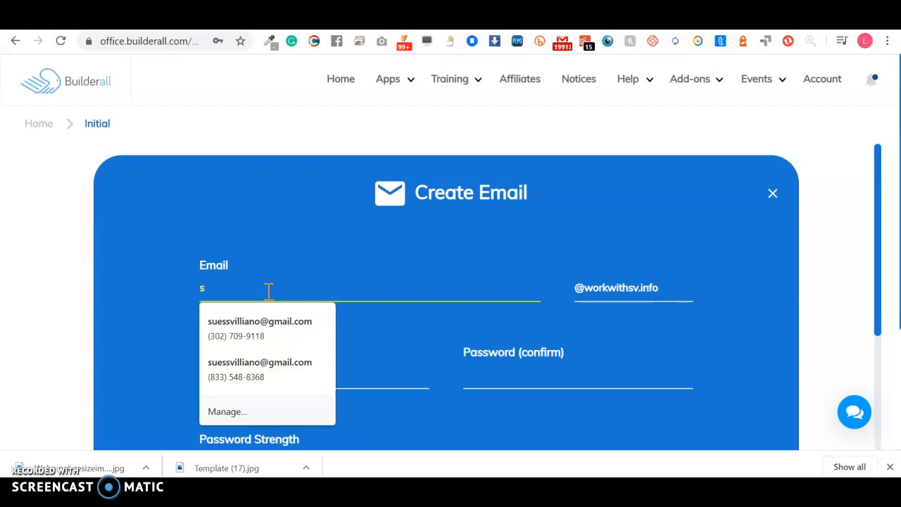
{"action": "type", "text": "new"}
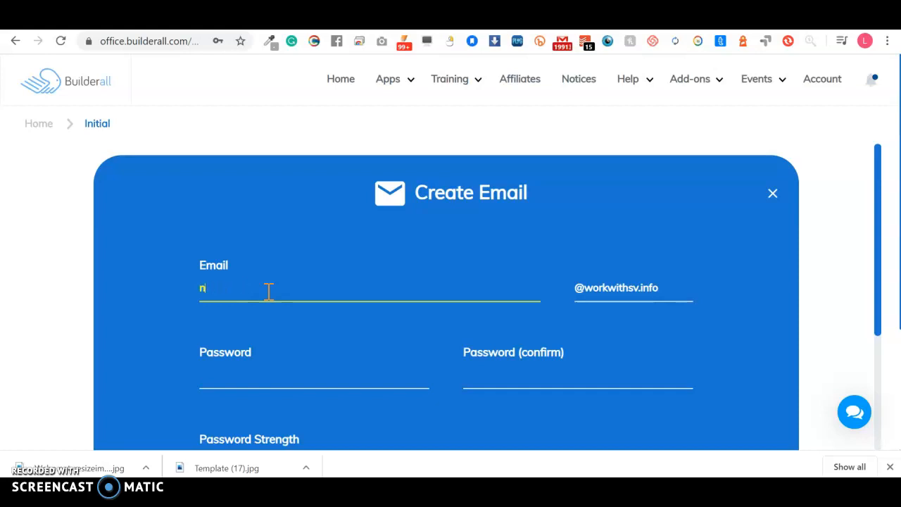
{"action": "key", "text": "BackSpace"}
{"action": "left_click", "coordinate": [267, 295]}
{"action": "key", "text": "Tab"}
Step: Enter a password for the address, then close the form without creating the account
{"action": "scroll", "coordinate": [258, 270], "scroll_direction": "down", "scroll_amount": 2}
{"action": "left_click", "coordinate": [251, 254]}
{"action": "type", "text": "abc"}
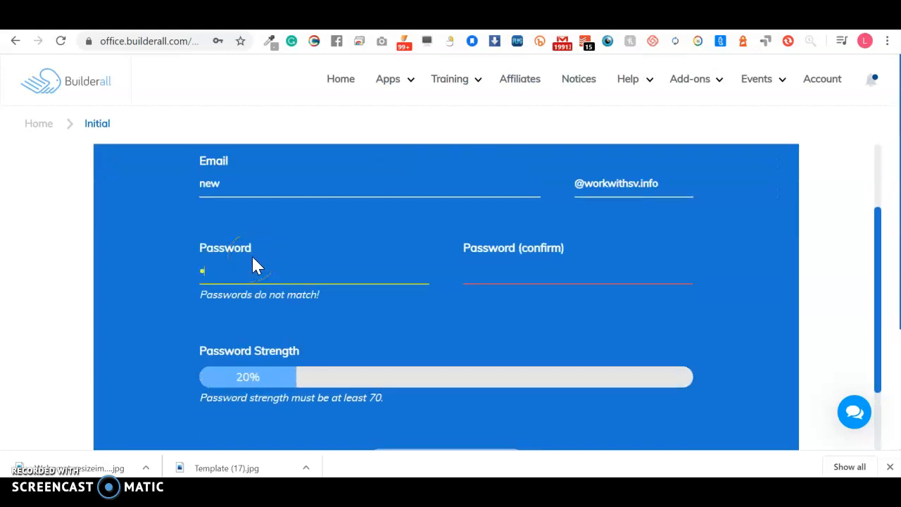
{"action": "type", "text": "defghij"}
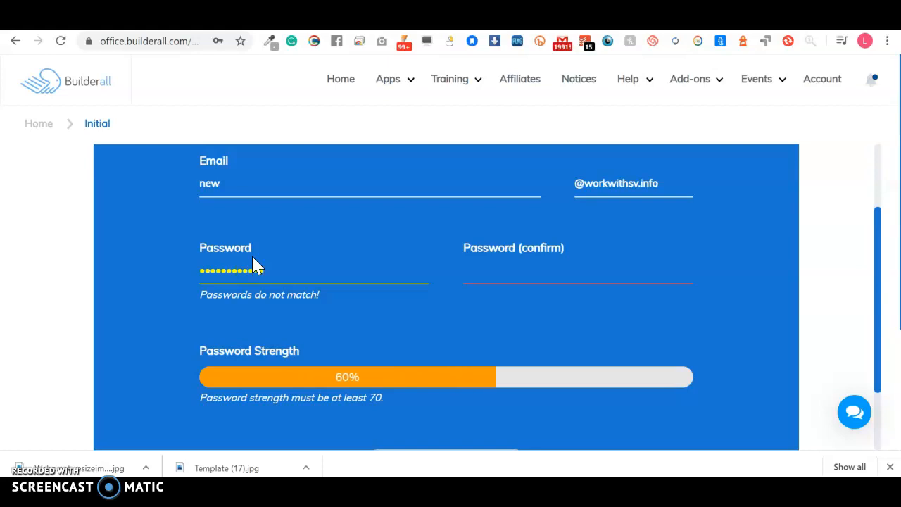
{"action": "type", "text": "klm"}
{"action": "key", "text": "Tab"}
{"action": "left_click", "coordinate": [513, 276]}
{"action": "scroll", "coordinate": [499, 323], "scroll_direction": "down", "scroll_amount": 2}
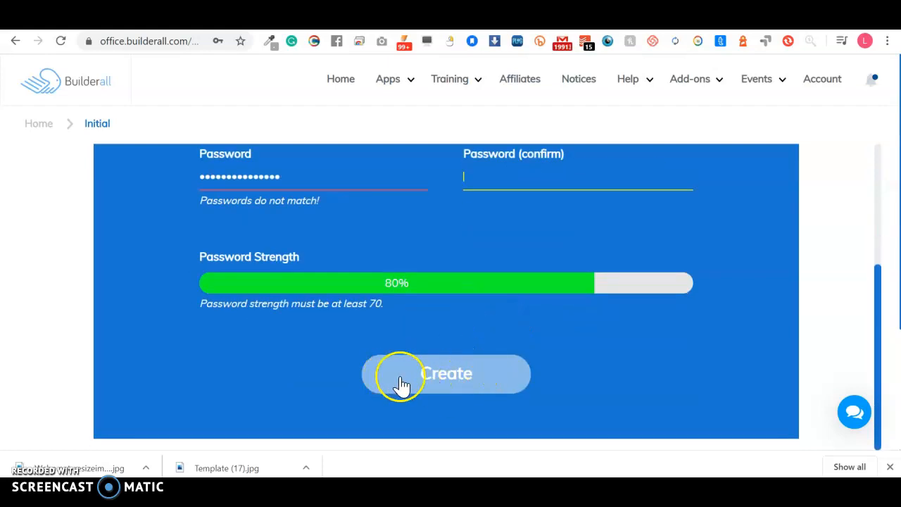
{"action": "scroll", "coordinate": [571, 292], "scroll_direction": "up", "scroll_amount": 4}
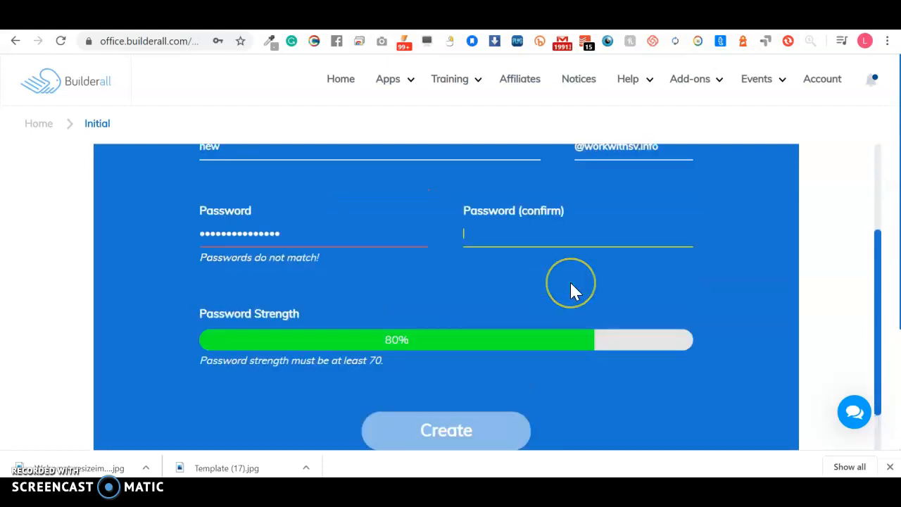
{"action": "left_click", "coordinate": [772, 194]}
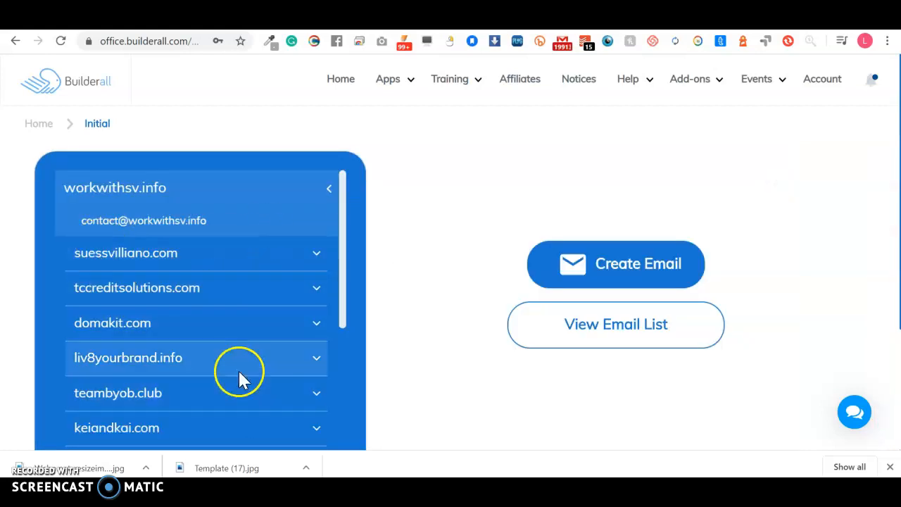
Step: Review workwithsv.info's existing mailbox, dismiss the save-password prompt, and go back to Home
{"action": "scroll", "coordinate": [247, 360], "scroll_direction": "down", "scroll_amount": 5}
{"action": "scroll", "coordinate": [247, 361], "scroll_direction": "up", "scroll_amount": 5}
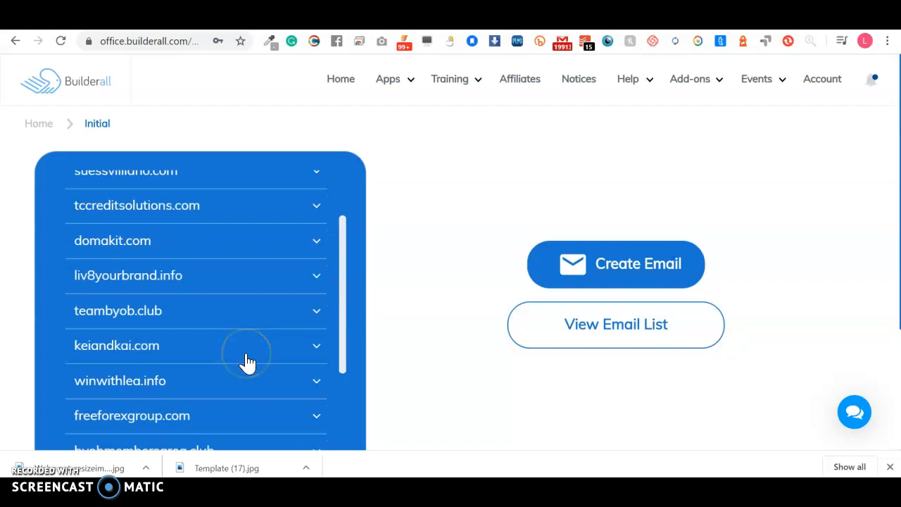
{"action": "left_click", "coordinate": [172, 221]}
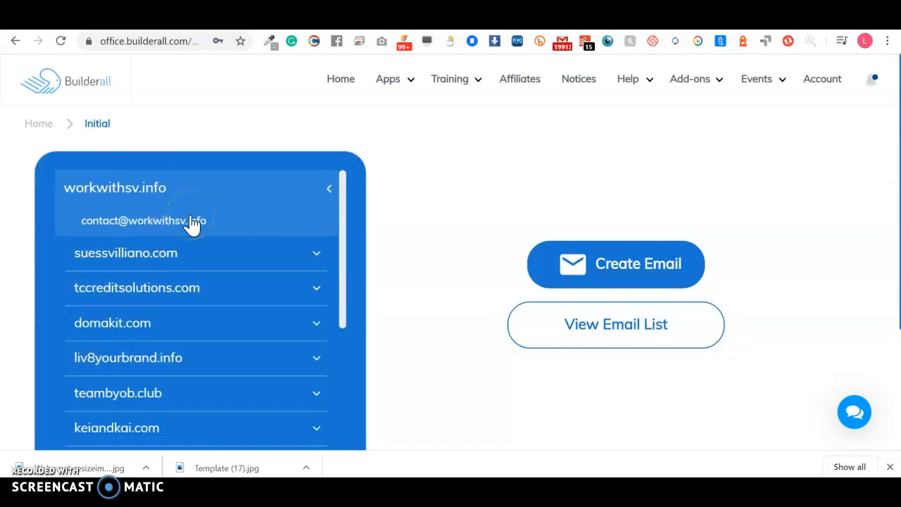
{"action": "left_click", "coordinate": [299, 194]}
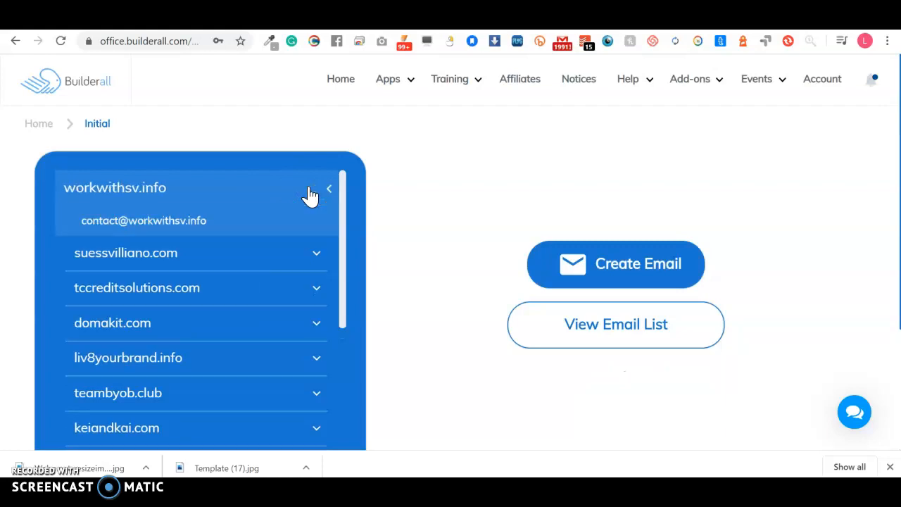
{"action": "left_click", "coordinate": [242, 63]}
{"action": "left_click", "coordinate": [341, 82]}
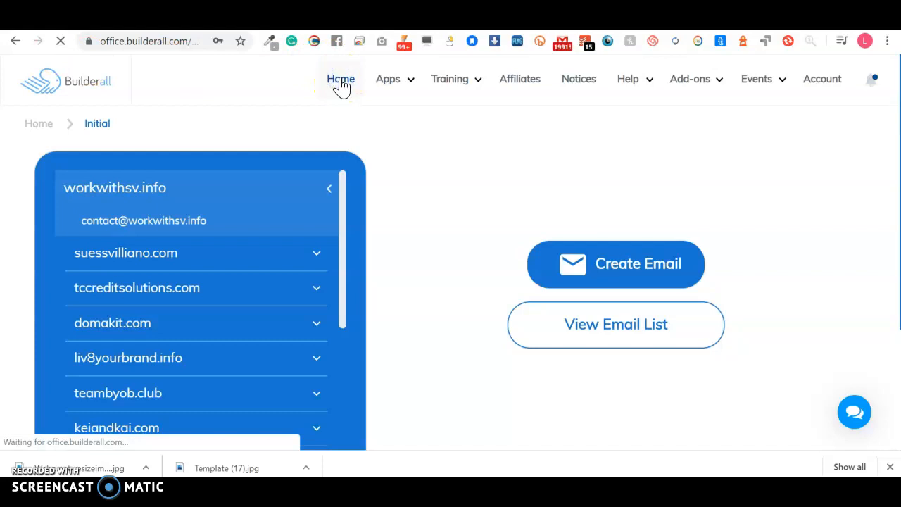
{"action": "left_click", "coordinate": [341, 83]}
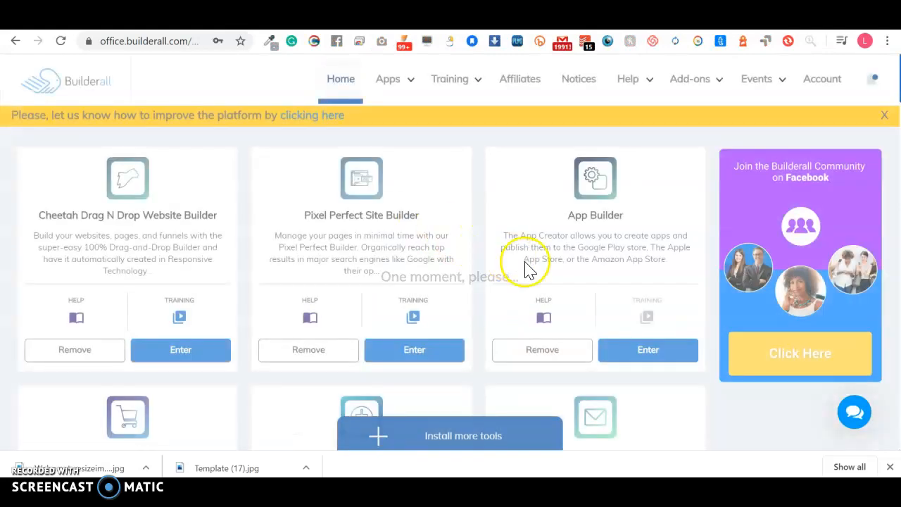
{"action": "scroll", "coordinate": [559, 326], "scroll_direction": "down", "scroll_amount": 4}
Step: Reopen Mailingboss to view Sender Emails and the Create New sender form, then return via the menu
{"action": "left_click", "coordinate": [630, 338]}
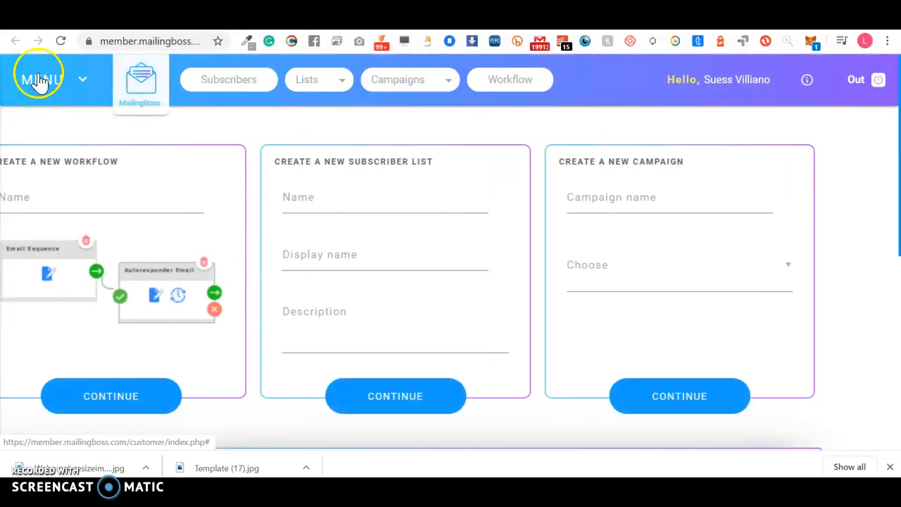
{"action": "left_click", "coordinate": [38, 77]}
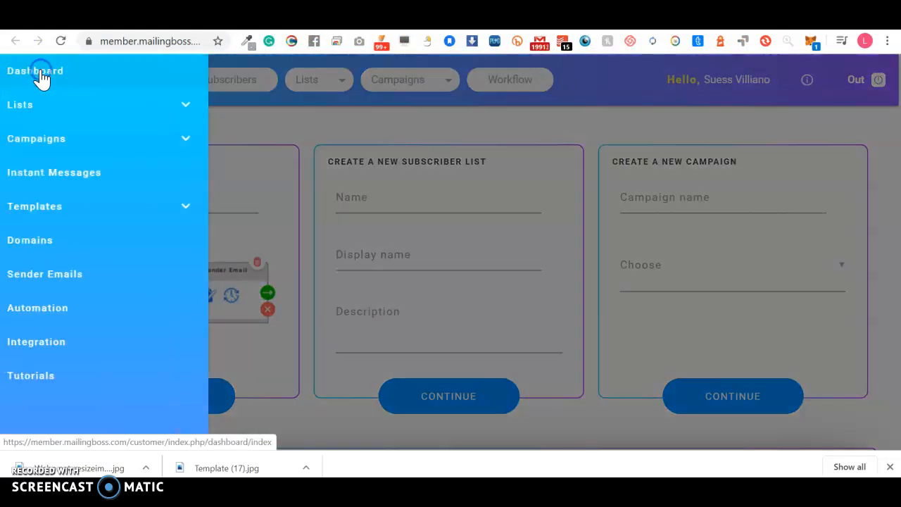
{"action": "left_click", "coordinate": [62, 277]}
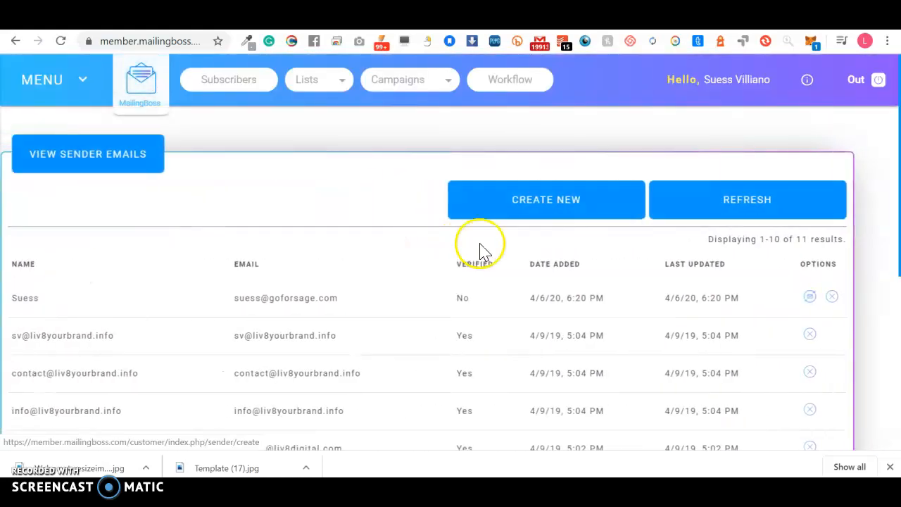
{"action": "left_click", "coordinate": [566, 204]}
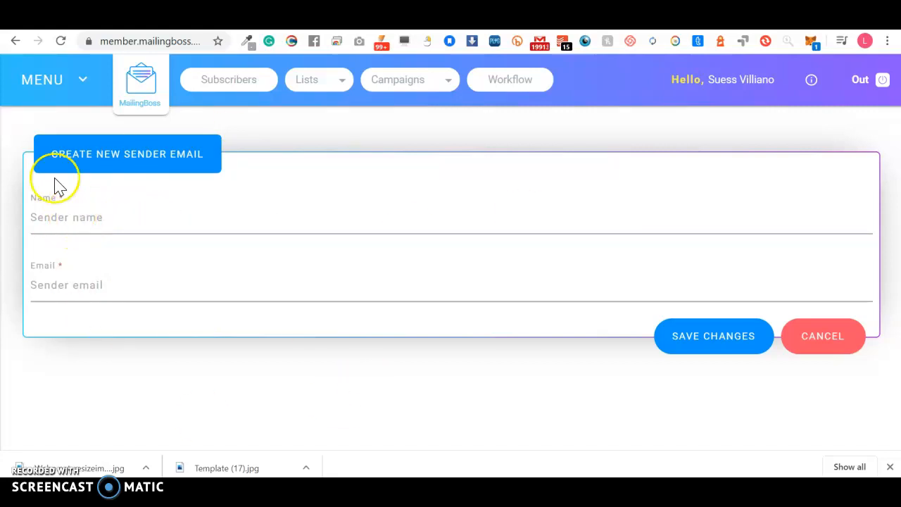
{"action": "left_click", "coordinate": [50, 82]}
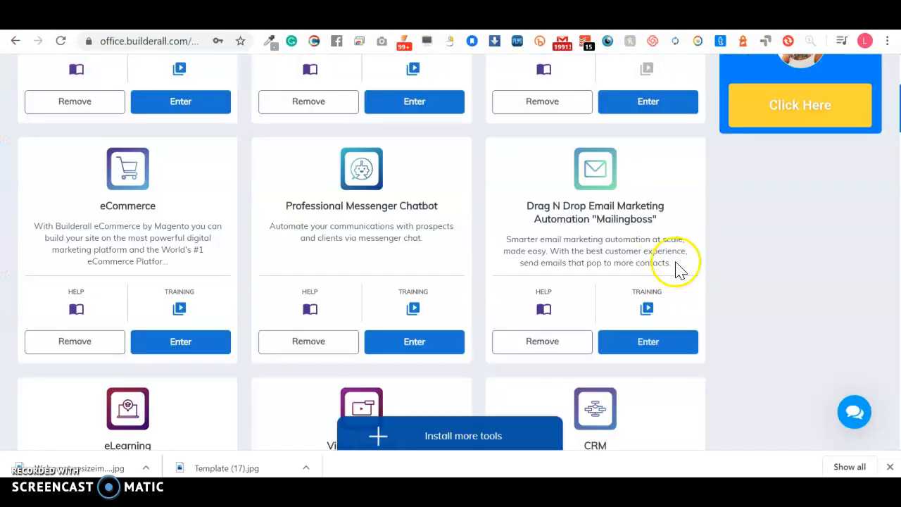
Step: Enter Professional Emails, select the goforsage.com domain, and open an empty Create Email form for it
{"action": "scroll", "coordinate": [677, 267], "scroll_direction": "down", "scroll_amount": 15}
{"action": "scroll", "coordinate": [677, 267], "scroll_direction": "down", "scroll_amount": 6}
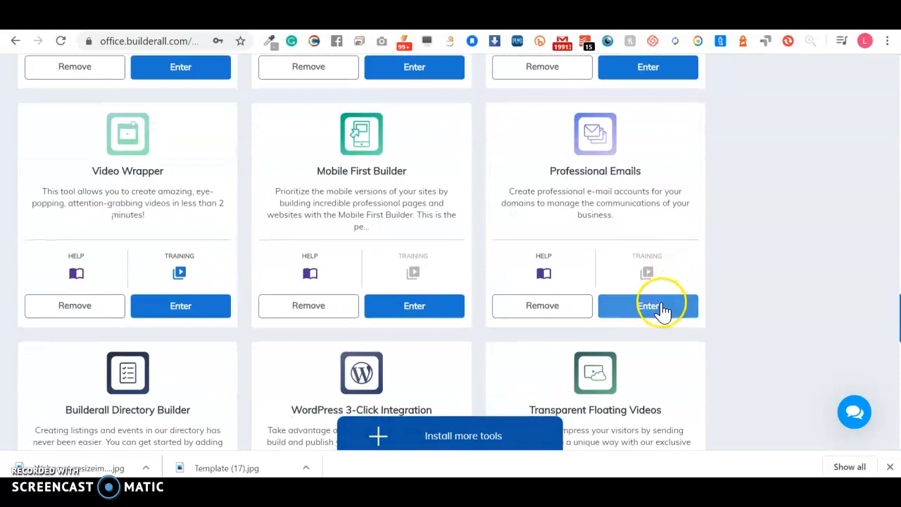
{"action": "left_click", "coordinate": [660, 307]}
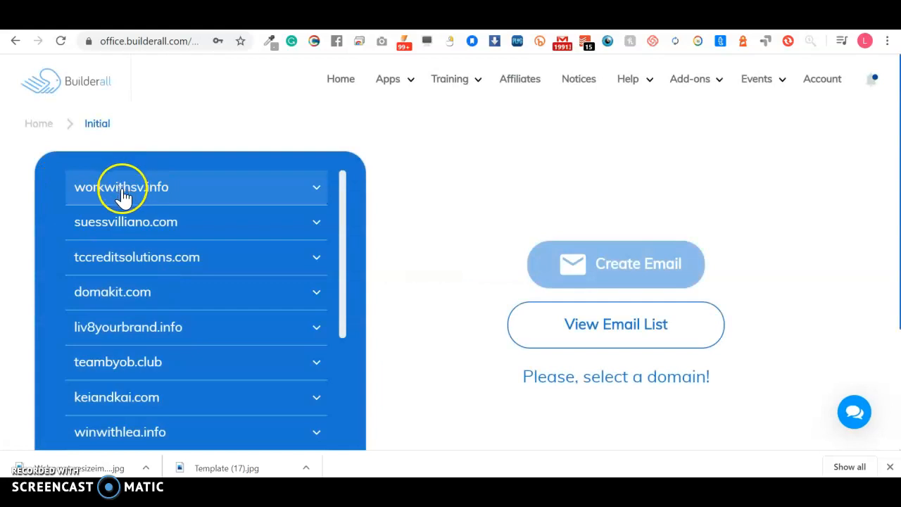
{"action": "left_click", "coordinate": [149, 224]}
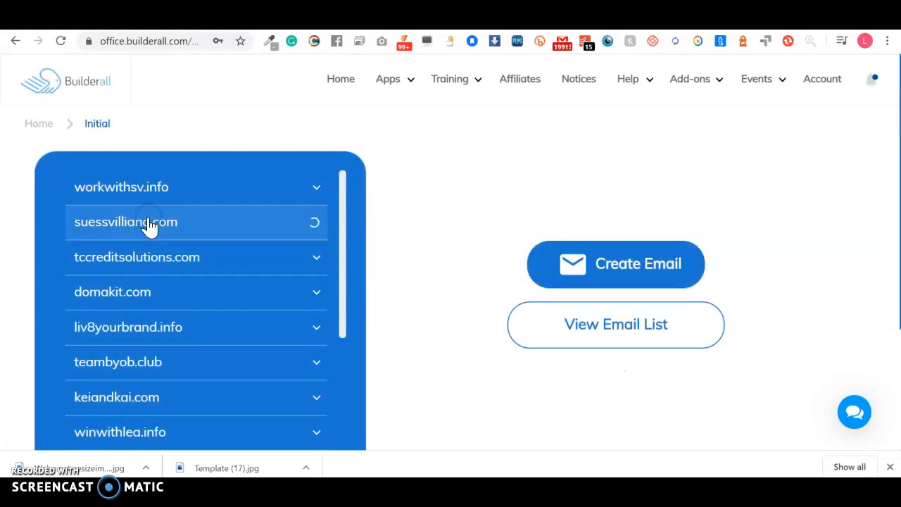
{"action": "scroll", "coordinate": [173, 297], "scroll_direction": "down", "scroll_amount": 5}
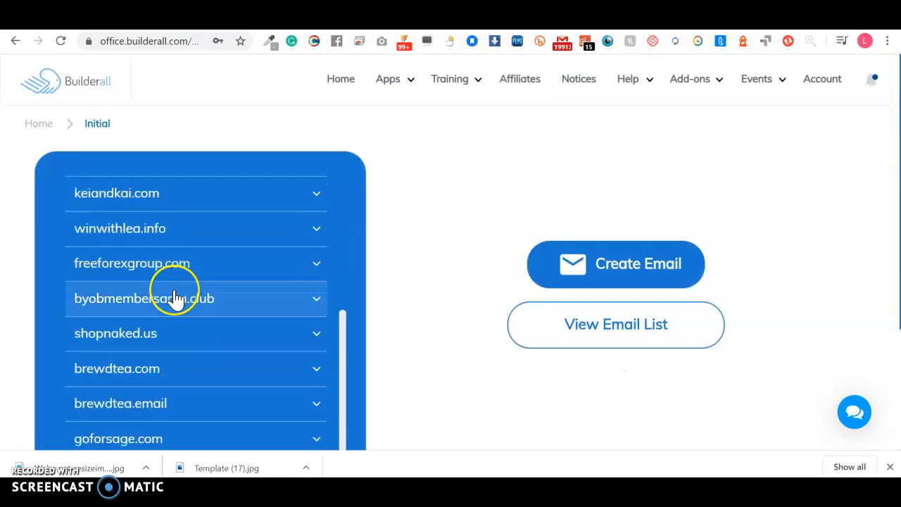
{"action": "scroll", "coordinate": [173, 298], "scroll_direction": "up", "scroll_amount": 1}
{"action": "scroll", "coordinate": [173, 298], "scroll_direction": "down", "scroll_amount": 1}
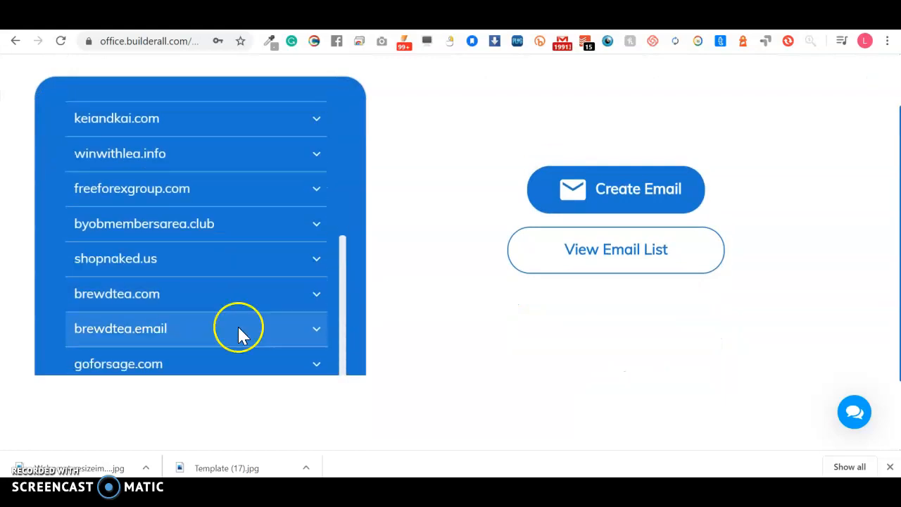
{"action": "left_click", "coordinate": [322, 365]}
{"action": "scroll", "coordinate": [452, 218], "scroll_direction": "down", "scroll_amount": 1}
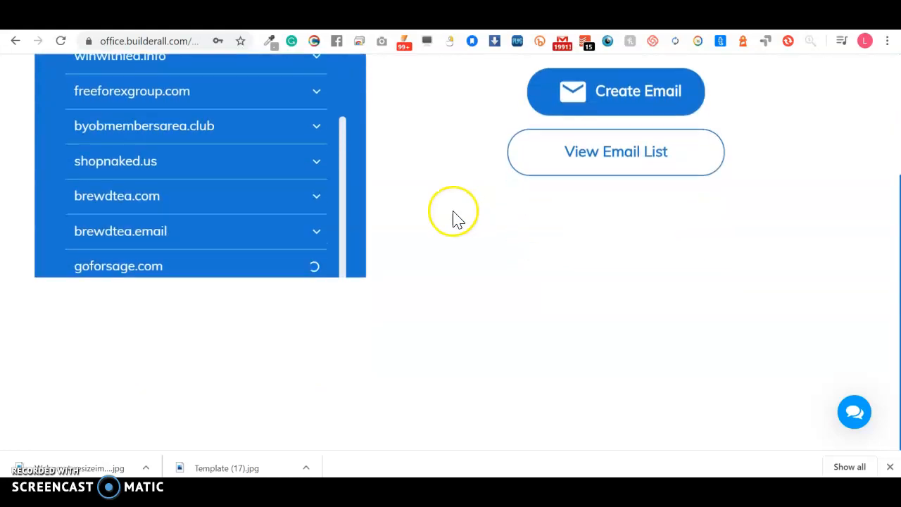
{"action": "left_click", "coordinate": [573, 174]}
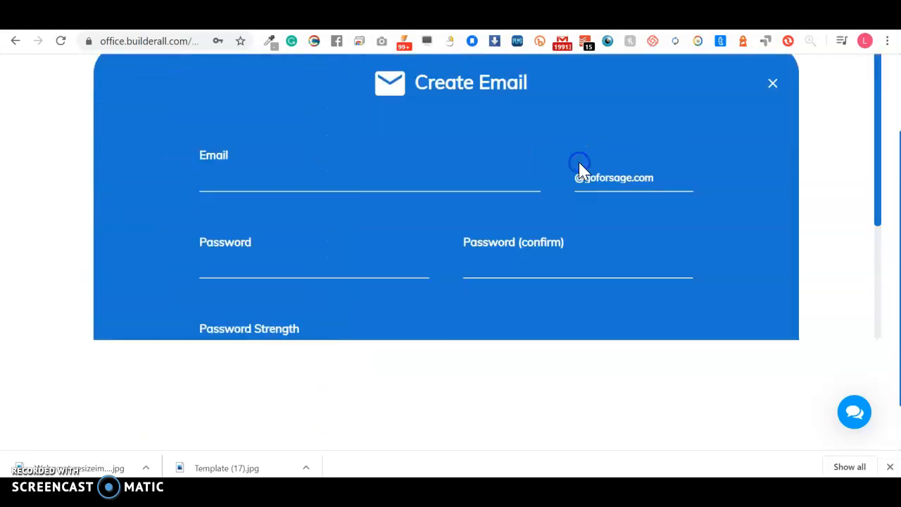
Step: Try creating a new goforsage.com mailbox with a password and confirmation; dismiss the 'Email already registered' error
{"action": "left_click", "coordinate": [270, 184]}
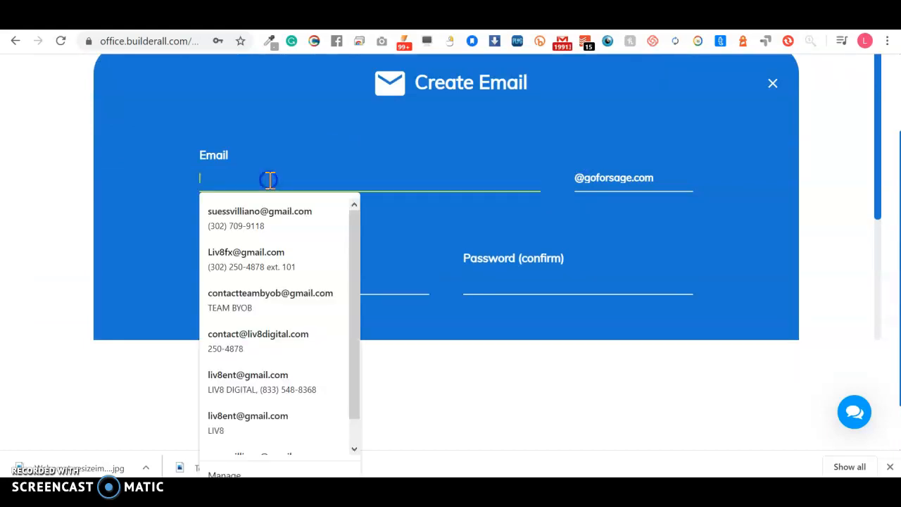
{"action": "key", "text": "Tab"}
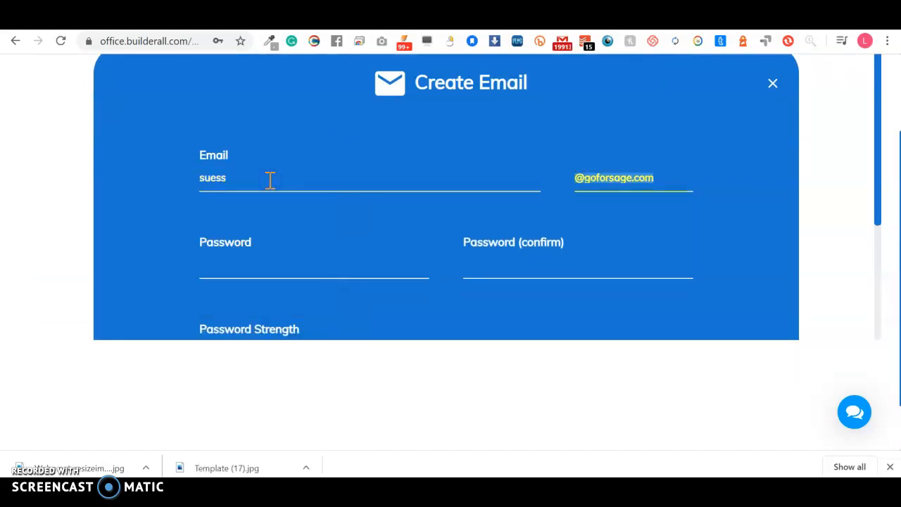
{"action": "key", "text": "Tab"}
{"action": "key", "text": "Tab"}
{"action": "left_click", "coordinate": [236, 268]}
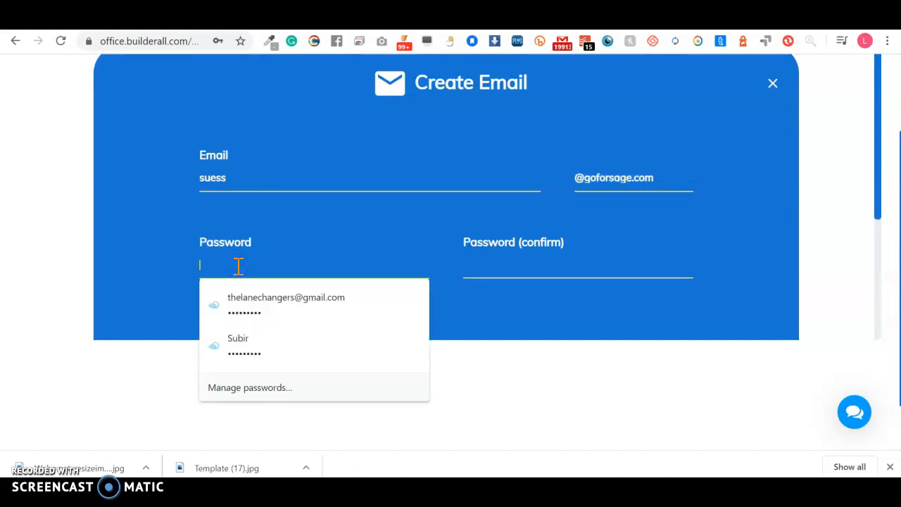
{"action": "type", "text": "••••••"}
{"action": "key", "text": "Tab"}
{"action": "type", "text": "••••••••••••"}
{"action": "scroll", "coordinate": [238, 265], "scroll_direction": "down", "scroll_amount": 3}
{"action": "left_click", "coordinate": [446, 301]}
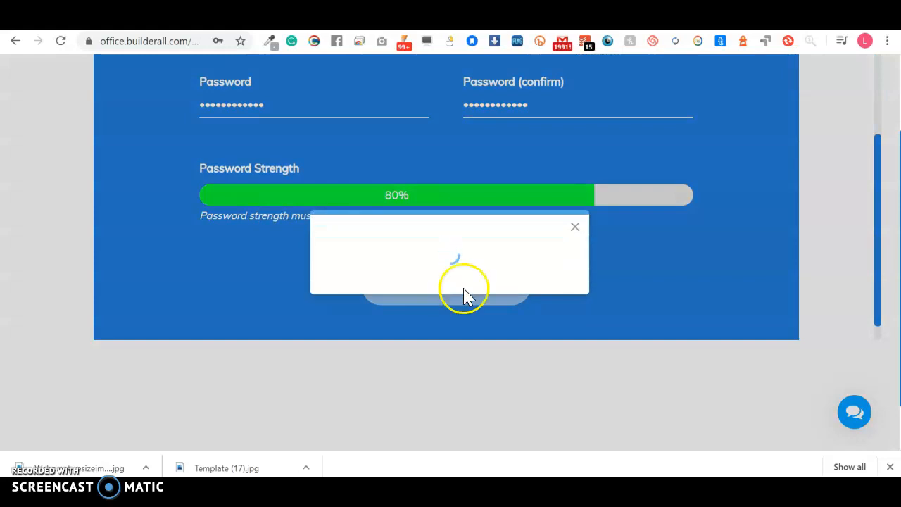
{"action": "left_click", "coordinate": [561, 281]}
Step: Retry with the address name 'info', which is also already registered
{"action": "scroll", "coordinate": [346, 215], "scroll_direction": "up", "scroll_amount": 3}
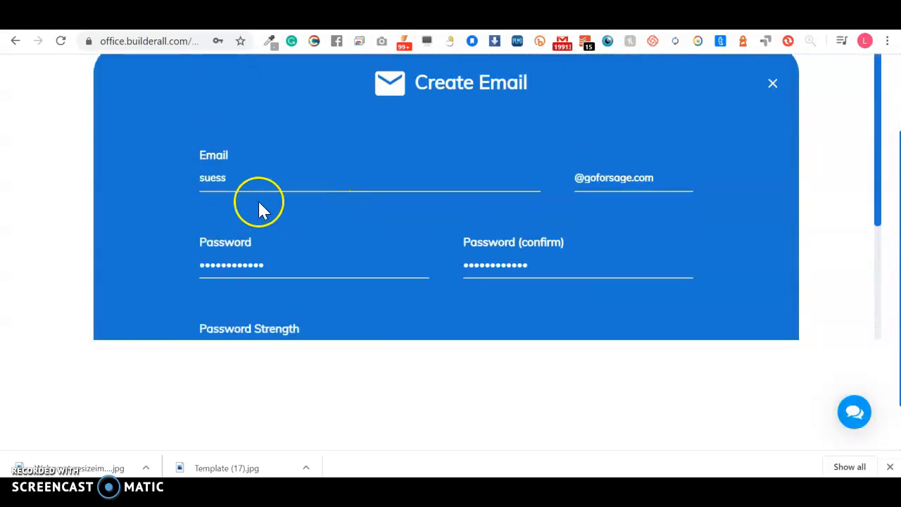
{"action": "left_click", "coordinate": [279, 177]}
{"action": "key", "text": "BackSpace"}
{"action": "key", "text": "BackSpace"}
{"action": "key", "text": "BackSpace"}
{"action": "key", "text": "BackSpace"}
{"action": "key", "text": "BackSpace"}
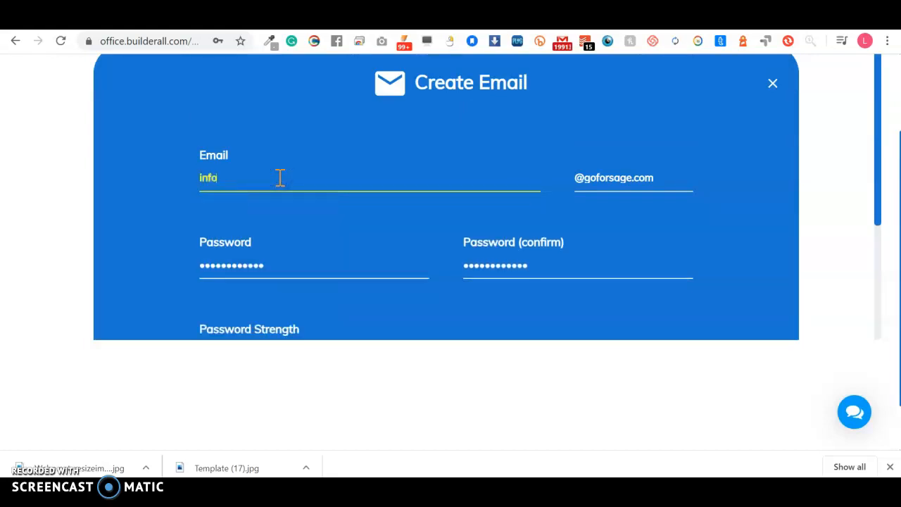
{"action": "scroll", "coordinate": [295, 184], "scroll_direction": "down", "scroll_amount": 3}
{"action": "left_click", "coordinate": [403, 255]}
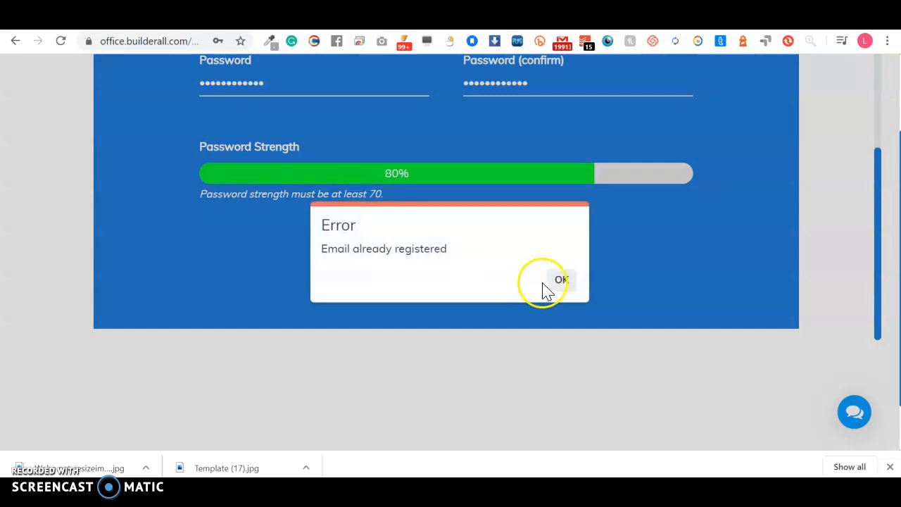
{"action": "left_click", "coordinate": [564, 278]}
Step: Retry with 'contac', dismiss the same error, and close the form to view existing mailboxes
{"action": "scroll", "coordinate": [465, 212], "scroll_direction": "up", "scroll_amount": 3}
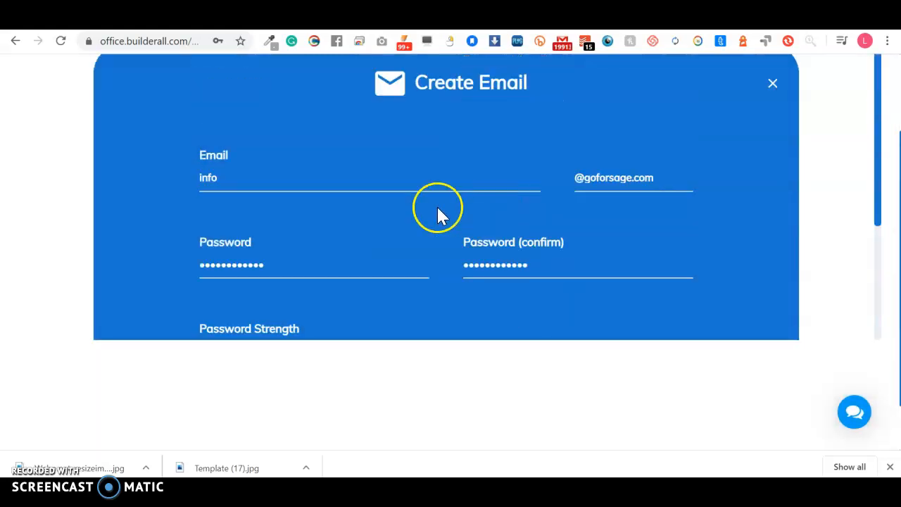
{"action": "double_click", "coordinate": [355, 186]}
{"action": "type", "text": "contact"}
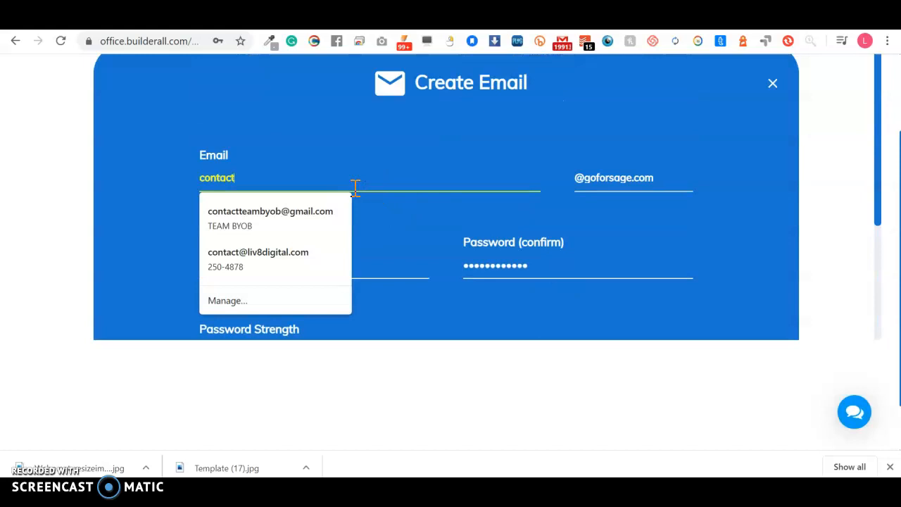
{"action": "scroll", "coordinate": [355, 186], "scroll_direction": "down", "scroll_amount": 3}
{"action": "left_click", "coordinate": [453, 255]}
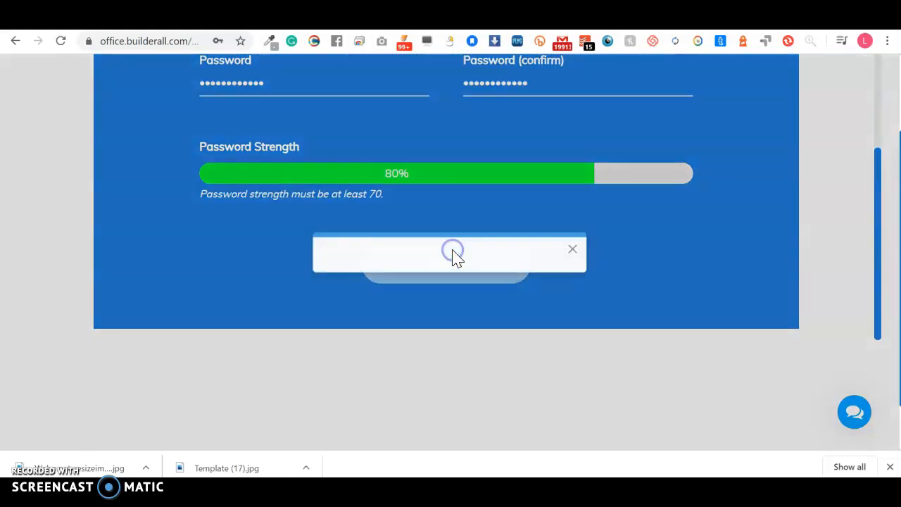
{"action": "left_click", "coordinate": [535, 296]}
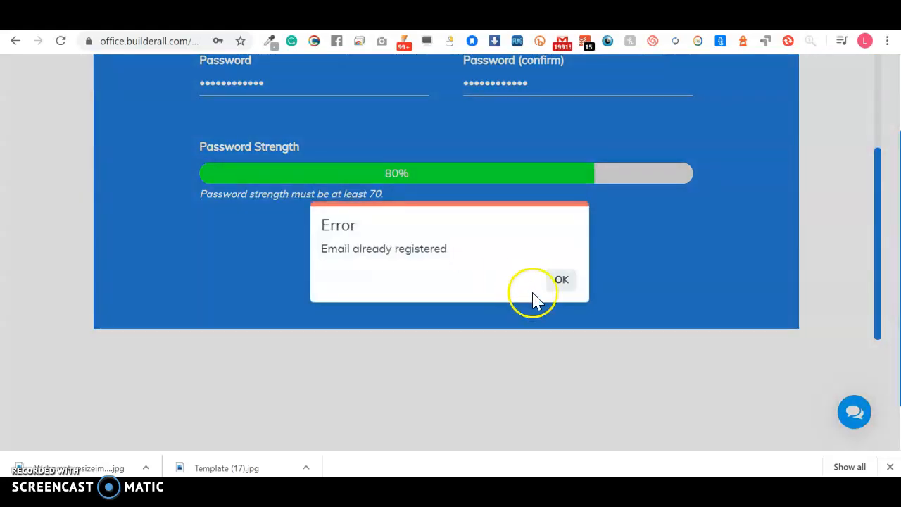
{"action": "scroll", "coordinate": [565, 282], "scroll_direction": "up", "scroll_amount": 3}
{"action": "left_click", "coordinate": [773, 83]}
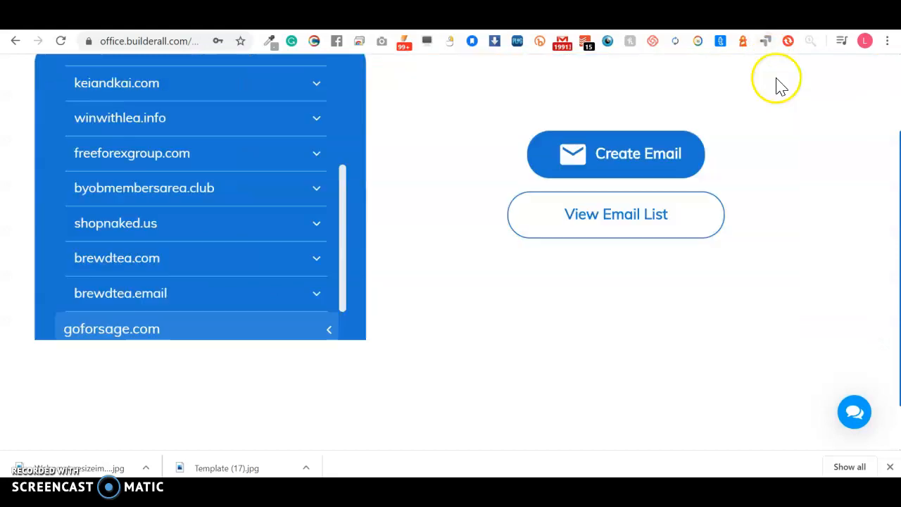
{"action": "scroll", "coordinate": [254, 277], "scroll_direction": "down", "scroll_amount": 1}
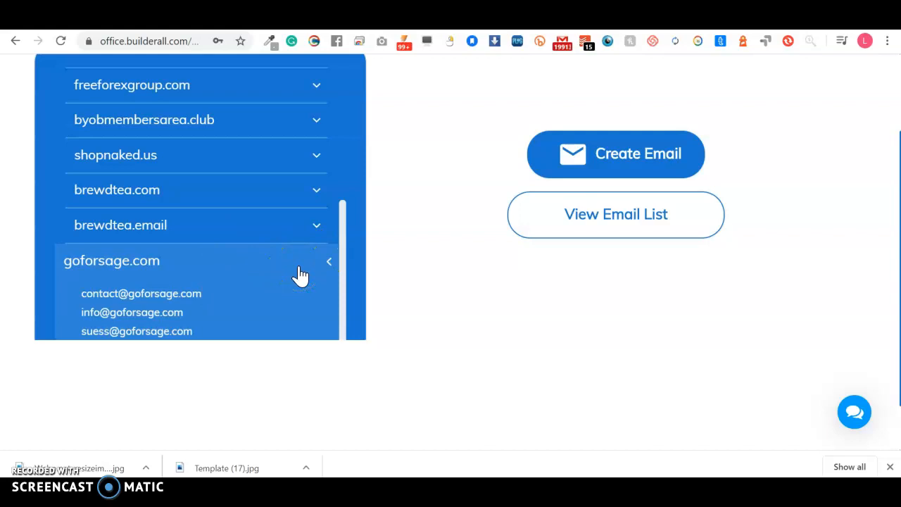
Step: Load webmail.goforsage.com/ in the browser
{"action": "left_click", "coordinate": [154, 43]}
{"action": "type", "text": "web.telegram.org"}
{"action": "left_click", "coordinate": [155, 43]}
{"action": "key", "text": "BackSpace"}
{"action": "key", "text": "BackSpace"}
{"action": "left_click", "coordinate": [155, 43]}
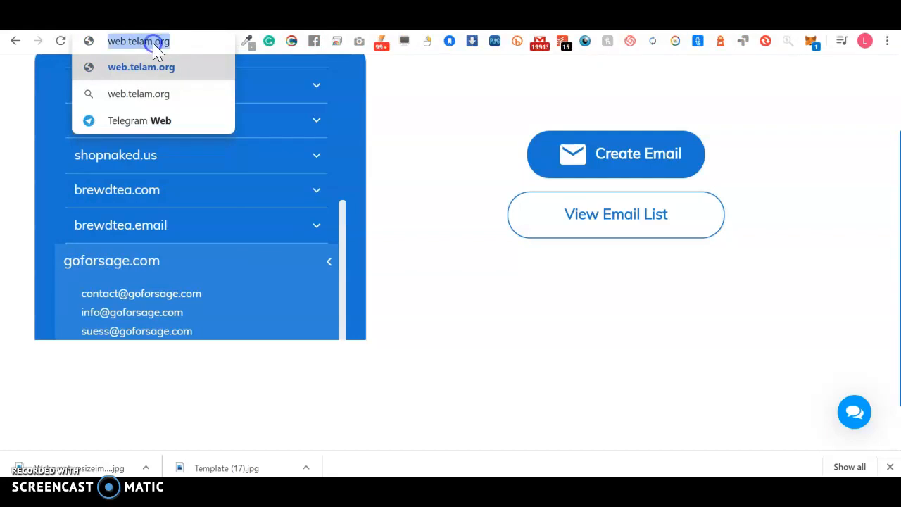
{"action": "type", "text": "wev"}
{"action": "key", "text": "BackSpace"}
{"action": "type", "text": "bmail."}
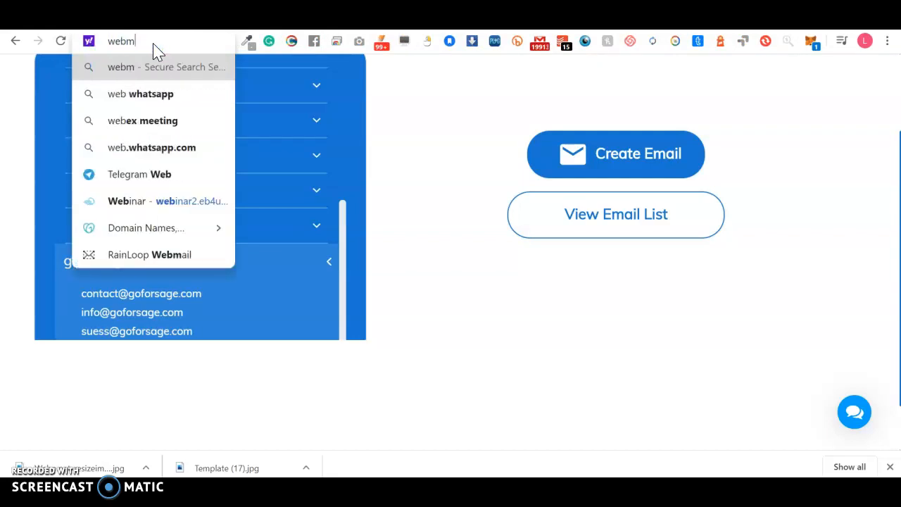
{"action": "type", "text": "goforsage.com/"}
{"action": "key", "text": "Return"}
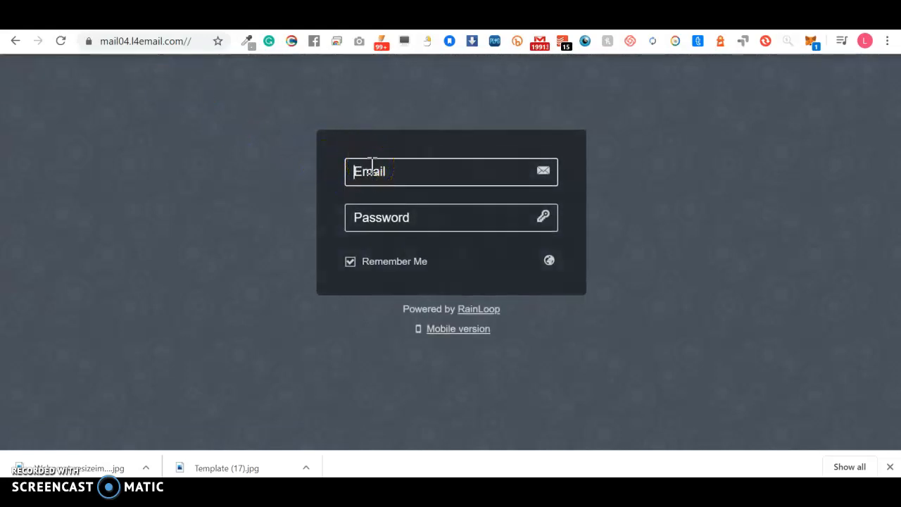
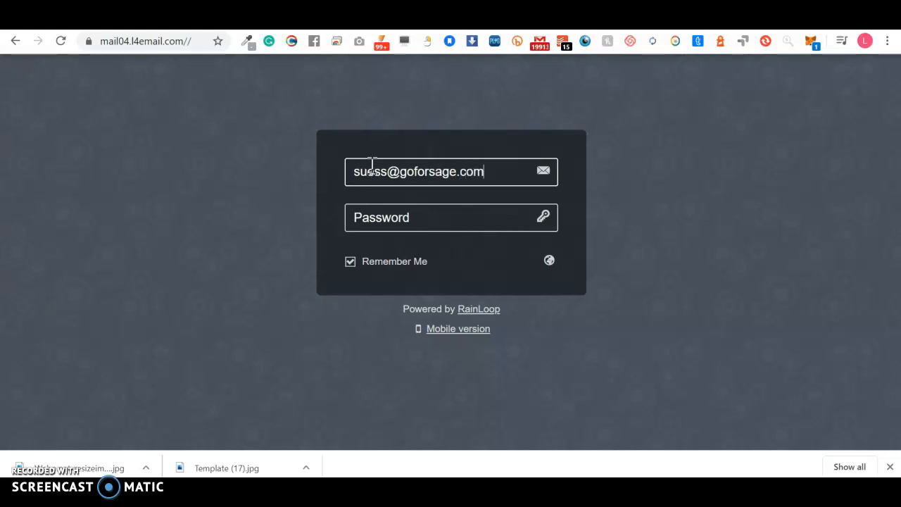
Step: Enter the mailbox address and password, then bring up the language chooser
{"action": "key", "text": "Tab"}
{"action": "type", "text": "*"}
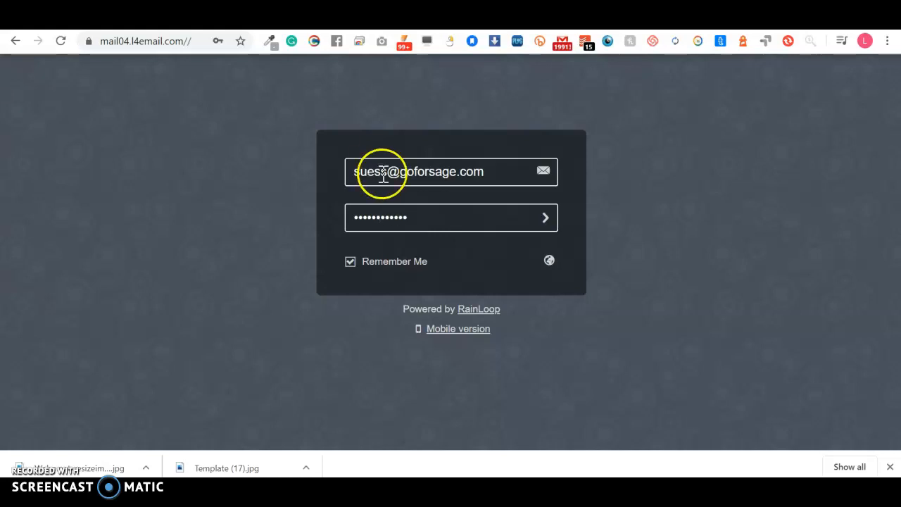
{"action": "left_click", "coordinate": [549, 261]}
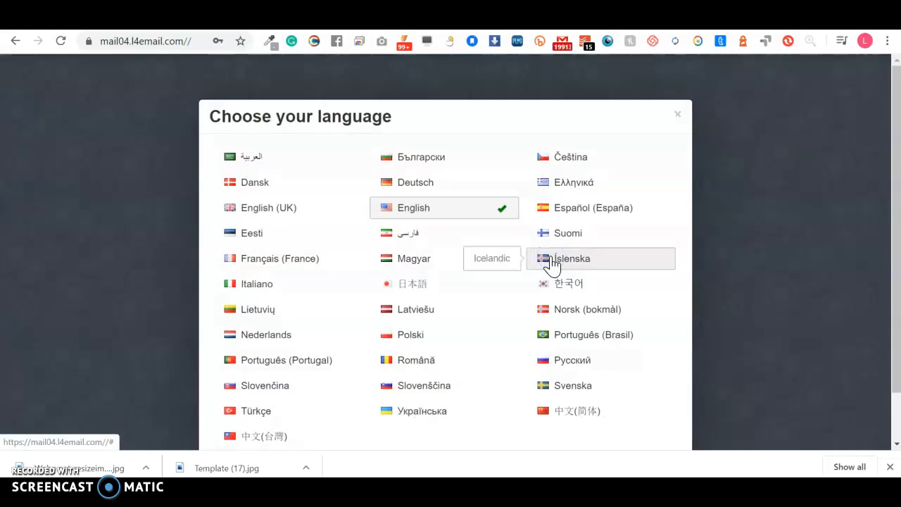
Step: Keep English as the login language and submit the goforsage.com sign-in, which fails authentication
{"action": "scroll", "coordinate": [561, 316], "scroll_direction": "down", "scroll_amount": 2}
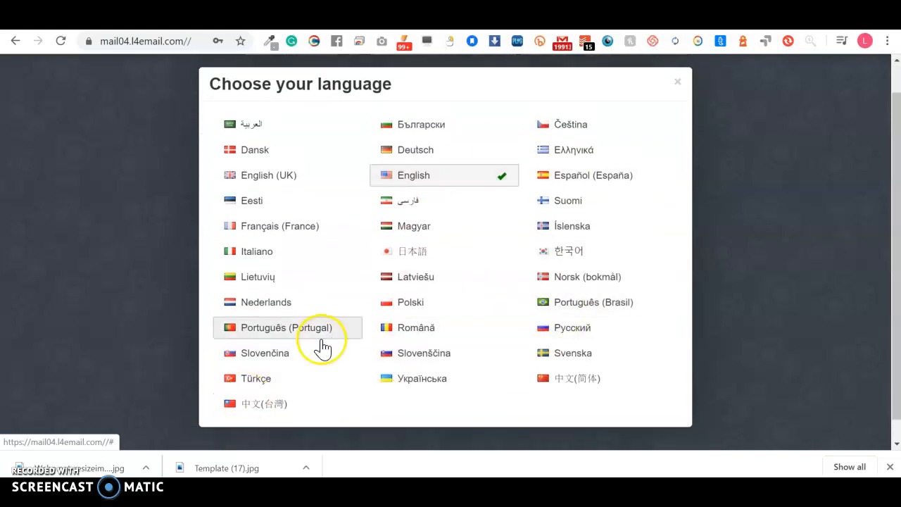
{"action": "left_click", "coordinate": [426, 176]}
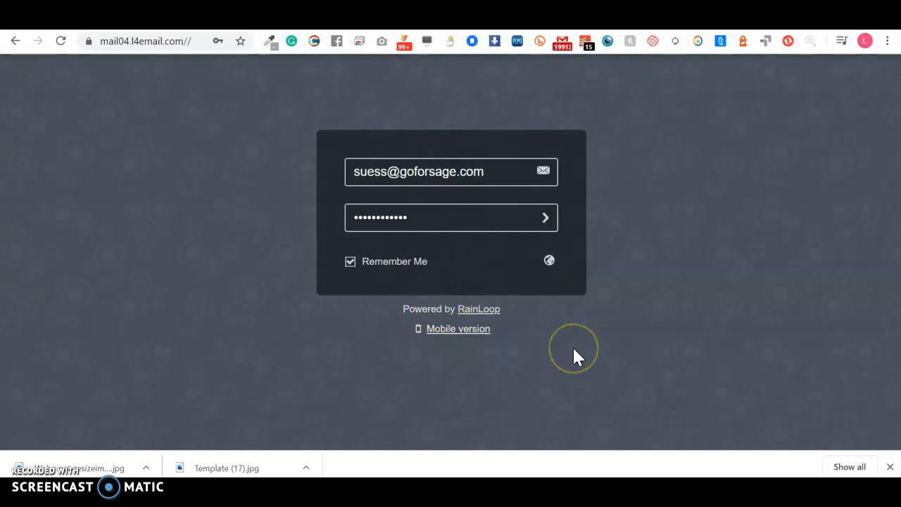
{"action": "left_click", "coordinate": [548, 261]}
{"action": "left_click", "coordinate": [422, 208]}
{"action": "left_click", "coordinate": [533, 217]}
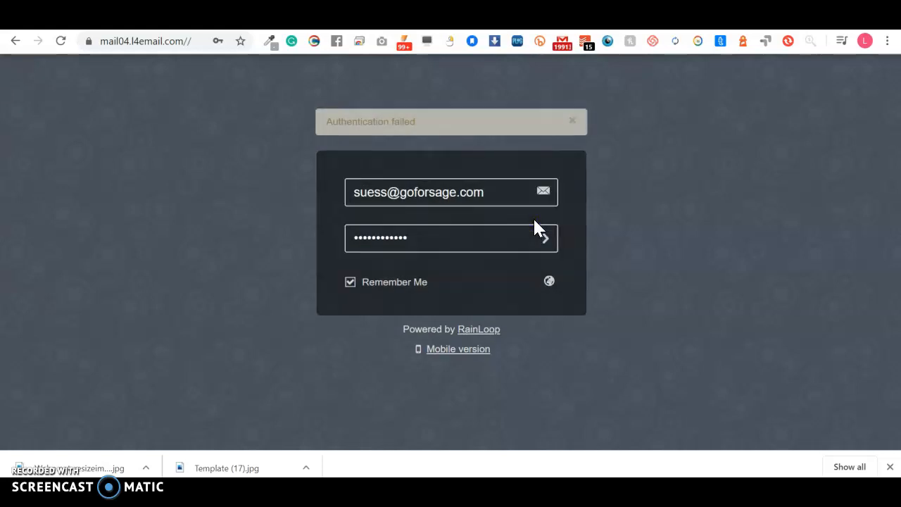
Step: Re-enter the password, retry the login, and delete the wrong domain from the address
{"action": "double_click", "coordinate": [457, 238]}
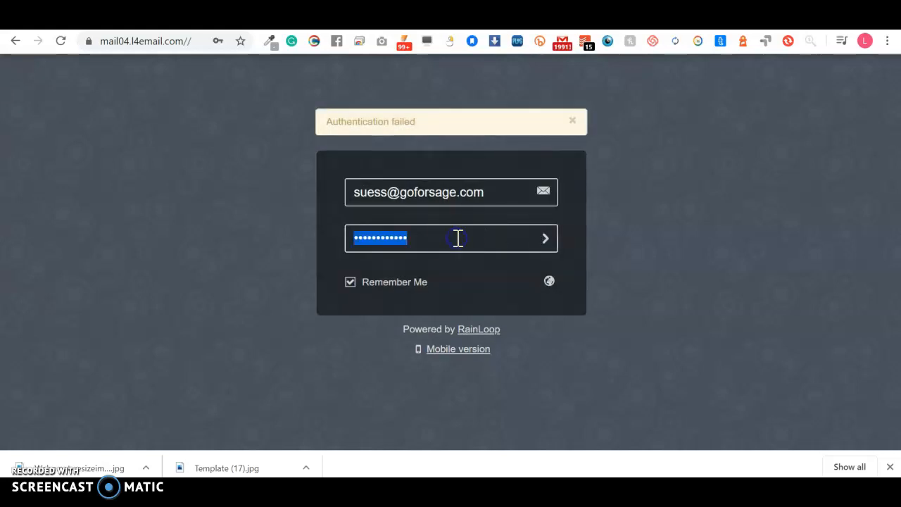
{"action": "type", "text": "•"}
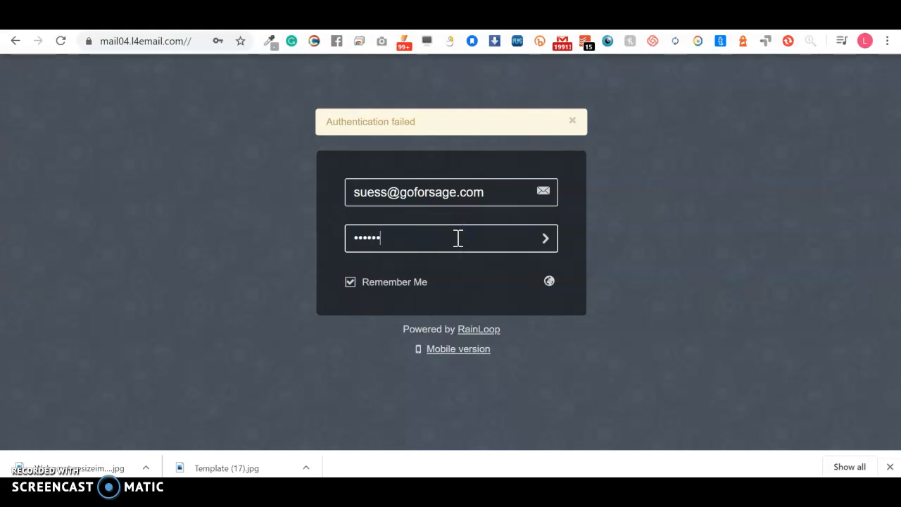
{"action": "key", "text": "Return"}
{"action": "left_click", "coordinate": [424, 222]}
{"action": "left_click", "coordinate": [469, 192]}
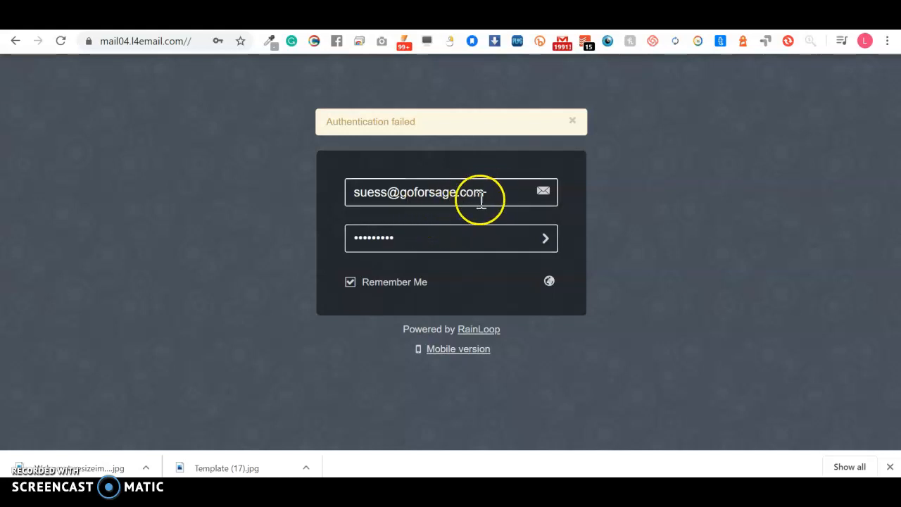
{"action": "left_click", "coordinate": [491, 192]}
{"action": "key", "text": "BackSpace"}
{"action": "key", "text": "BackSpace"}
{"action": "key", "text": "BackSpace"}
{"action": "key", "text": "BackSpace"}
{"action": "key", "text": "BackSpace"}
{"action": "key", "text": "BackSpace"}
{"action": "key", "text": "BackSpace"}
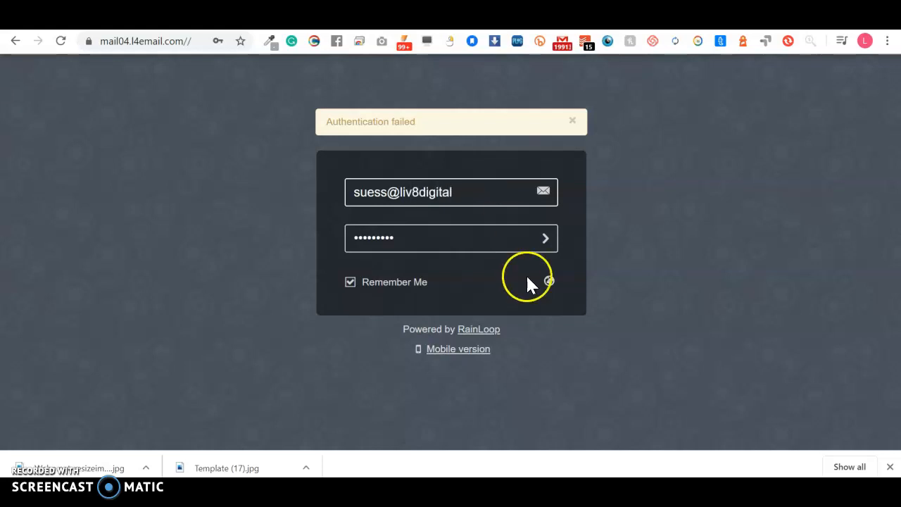
Step: Correct the address to the liv8digital domain and submit the login again
{"action": "left_click", "coordinate": [549, 282]}
{"action": "left_click", "coordinate": [678, 116]}
{"action": "left_click", "coordinate": [547, 238]}
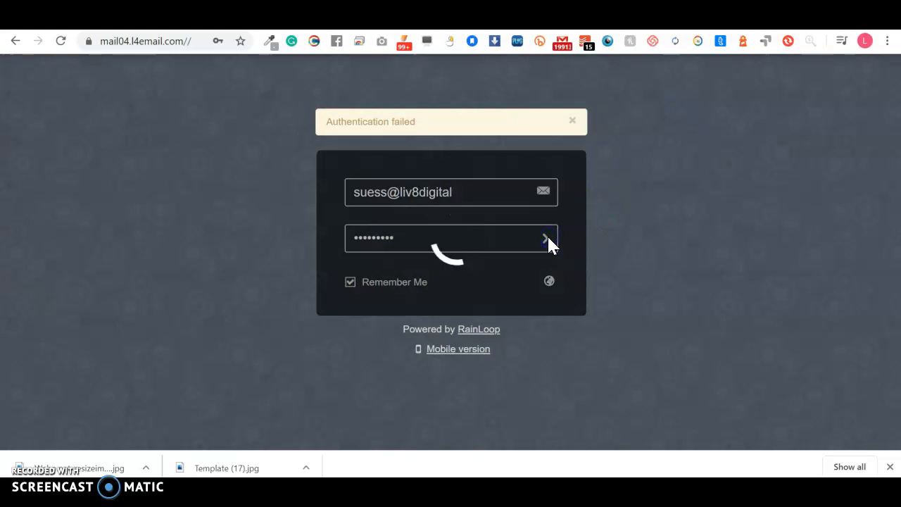
{"action": "left_click", "coordinate": [467, 193]}
{"action": "type", "text": ".com"}
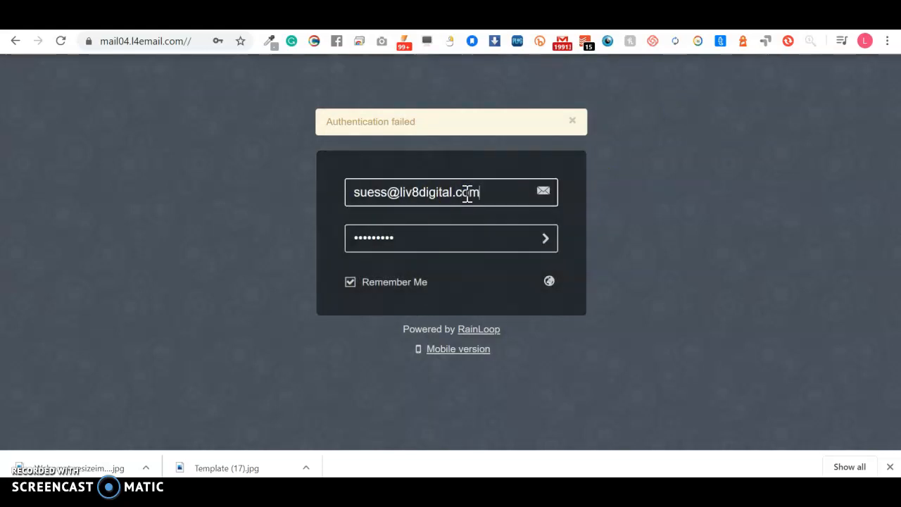
{"action": "left_click", "coordinate": [541, 239]}
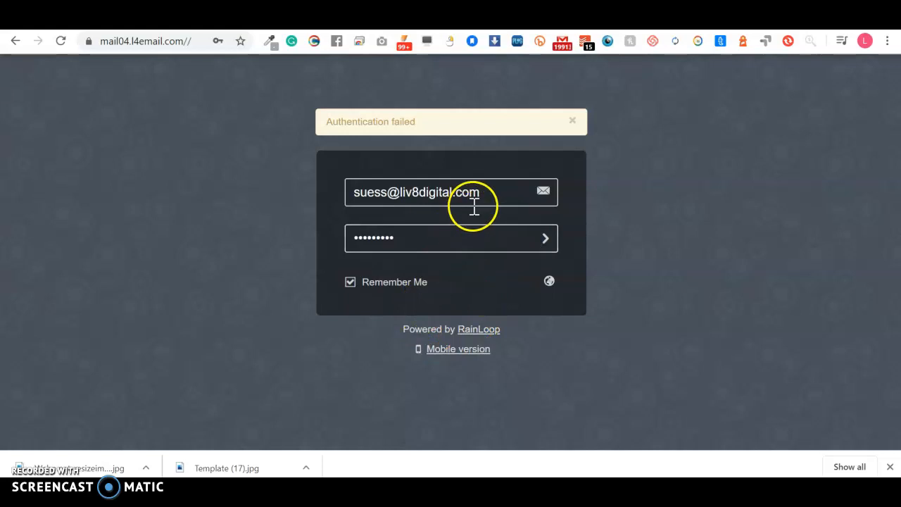
Step: Clear the password field and switch to the mobile version of the login page
{"action": "left_click", "coordinate": [432, 243]}
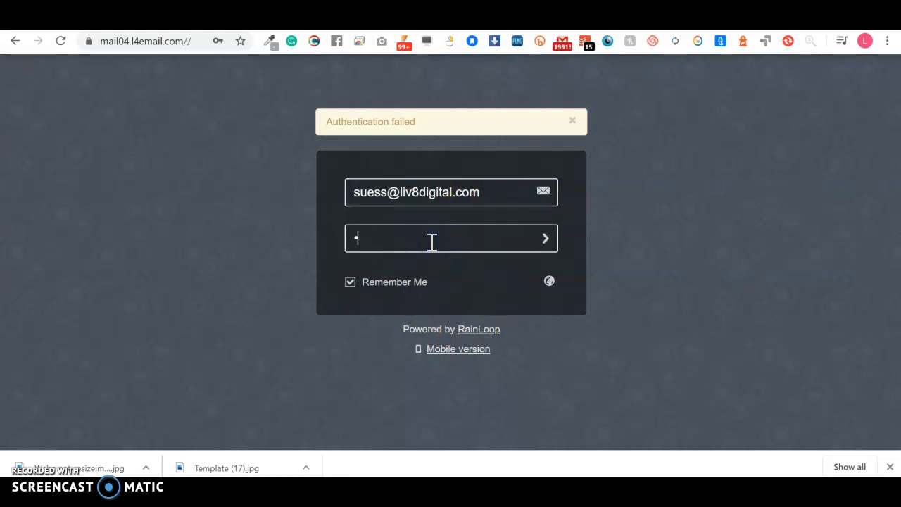
{"action": "key", "text": "BackSpace"}
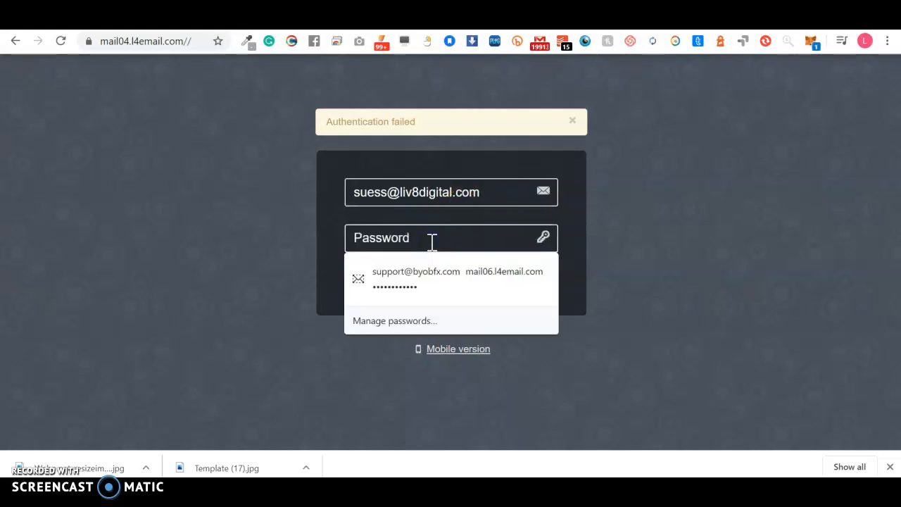
{"action": "left_click", "coordinate": [671, 172]}
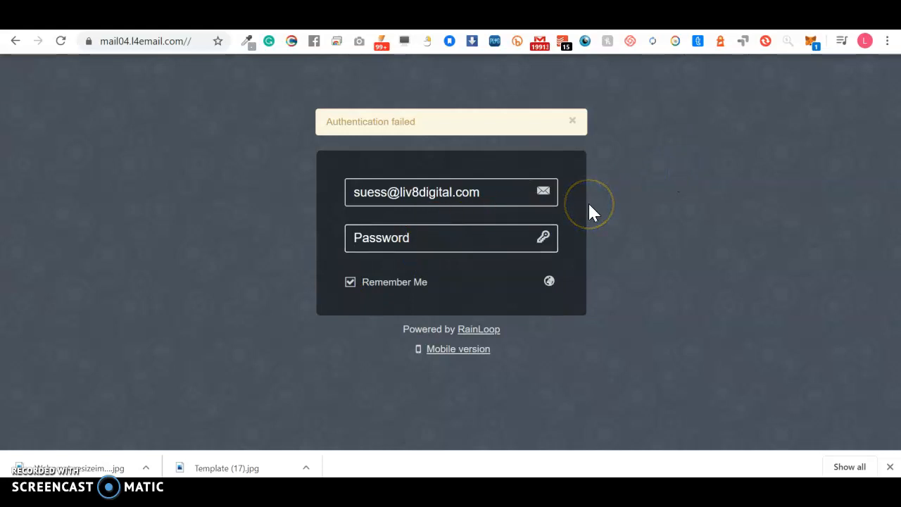
{"action": "left_click", "coordinate": [459, 352]}
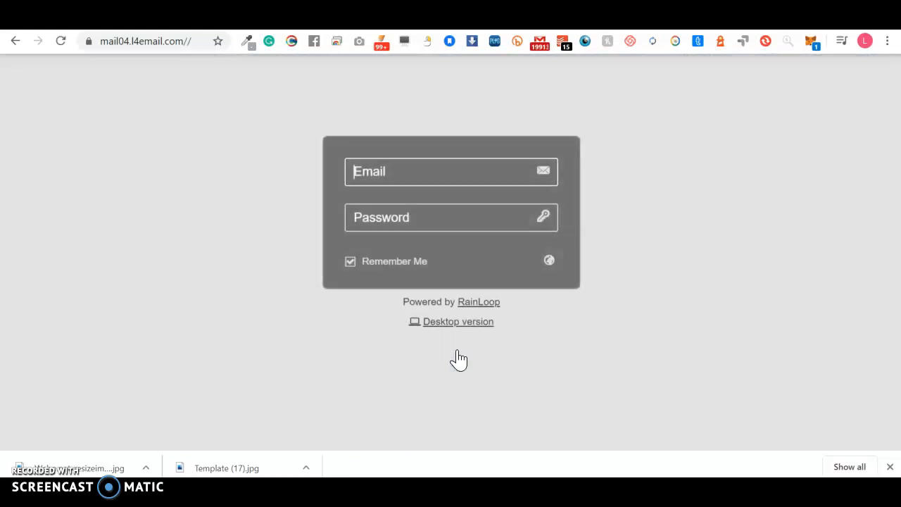
Step: Switch back to the Desktop version and load the webmail.liv8digital.com login page
{"action": "left_click", "coordinate": [458, 327]}
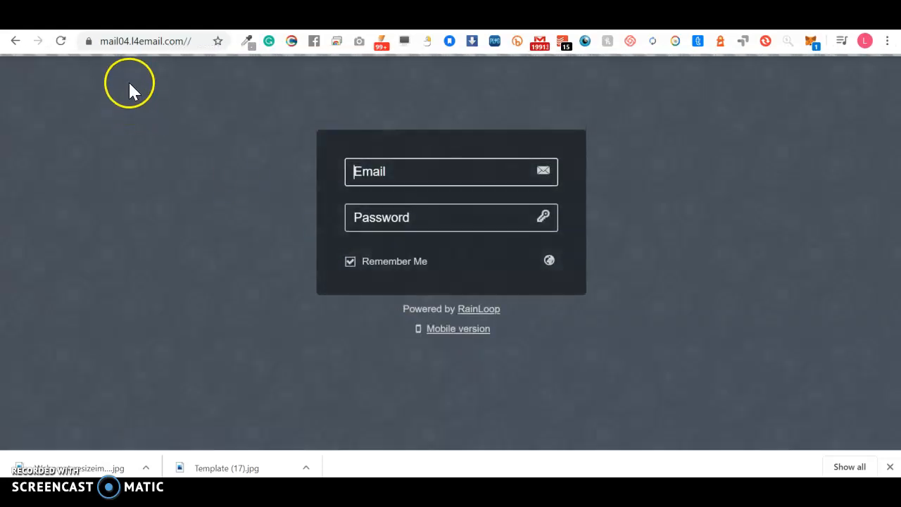
{"action": "left_click", "coordinate": [144, 52]}
{"action": "type", "text": "we"}
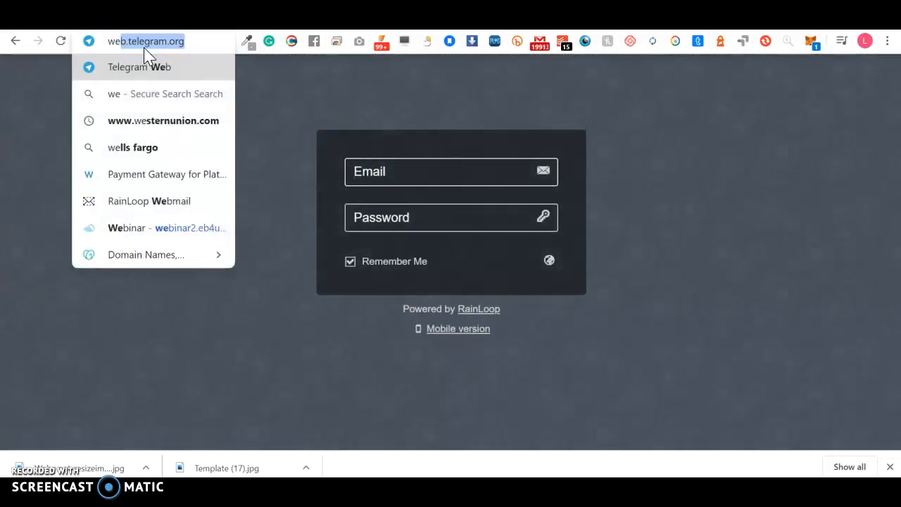
{"action": "type", "text": "bmail."}
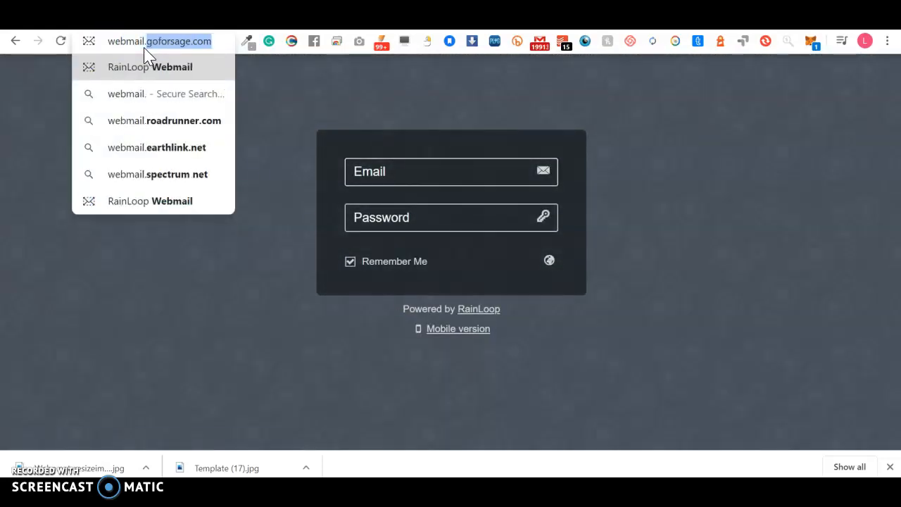
{"action": "type", "text": "liv8d"}
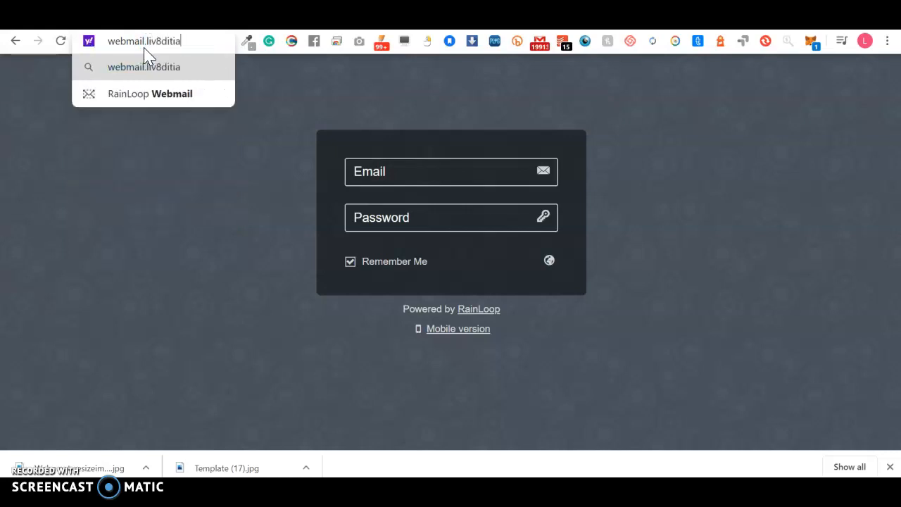
{"action": "key", "text": "BackSpace"}
{"action": "key", "text": "BackSpace"}
{"action": "key", "text": "BackSpace"}
{"action": "type", "text": "gital.com"}
{"action": "key", "text": "Return"}
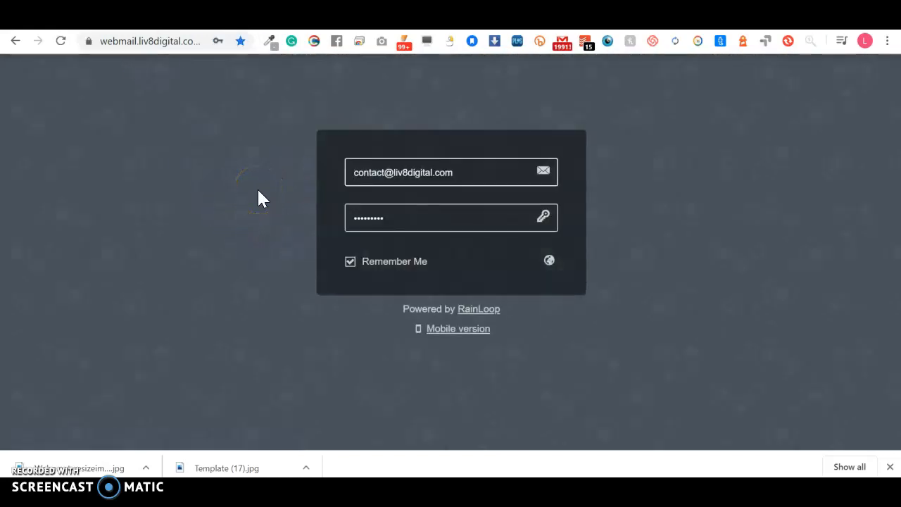
Step: Sign in to the liv8digital mailbox, allowing the site to handle email links
{"action": "left_click", "coordinate": [543, 217]}
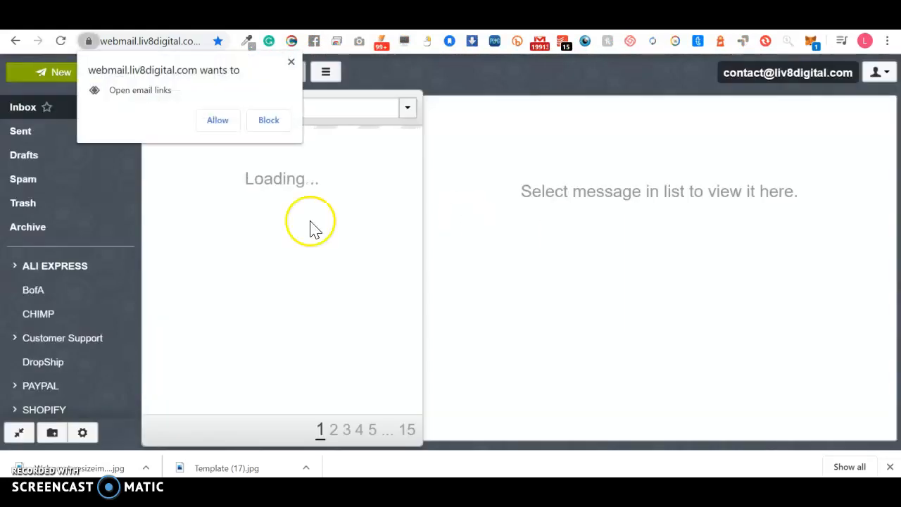
{"action": "left_click", "coordinate": [220, 121]}
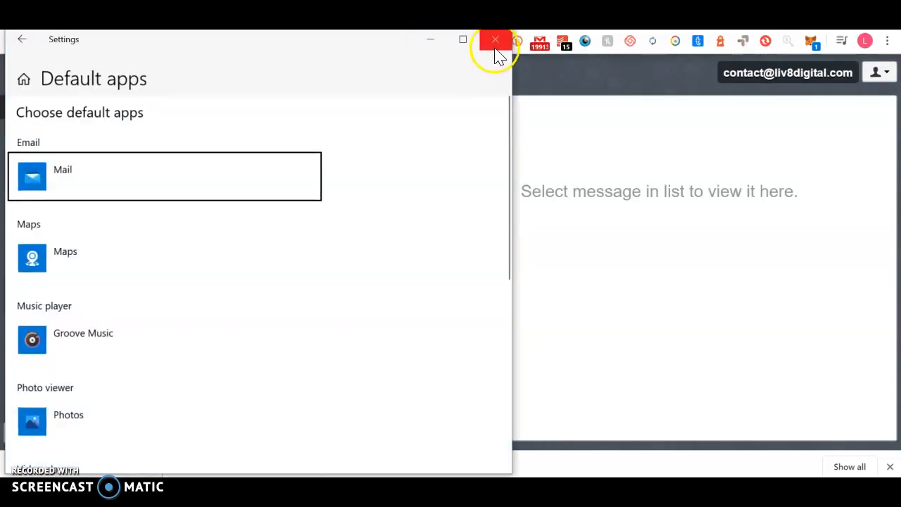
{"action": "left_click", "coordinate": [495, 40]}
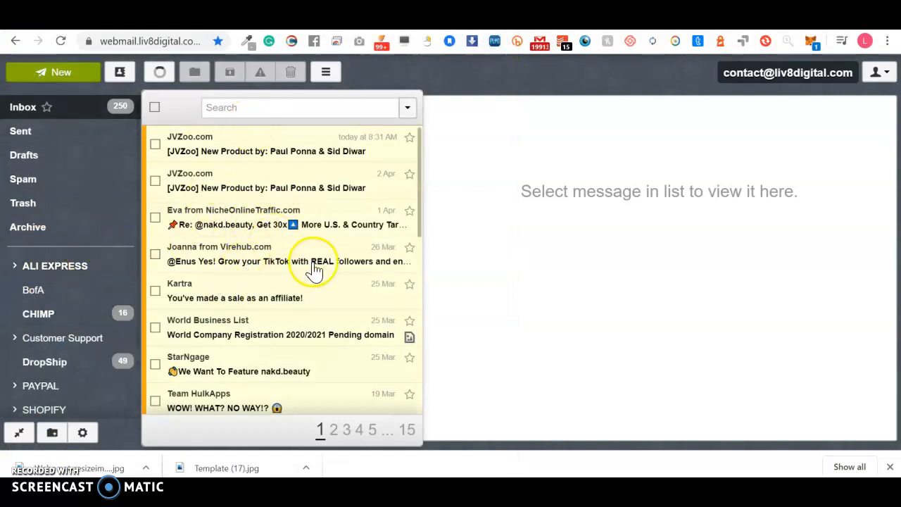
Step: Read the newest JVZoo message in the 249-message inbox, then log out
{"action": "left_click", "coordinate": [272, 149]}
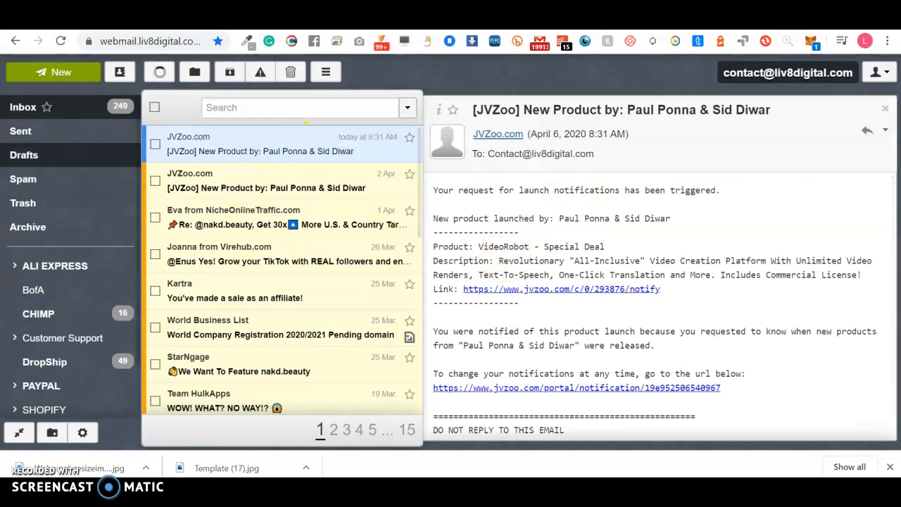
{"action": "left_click", "coordinate": [53, 140]}
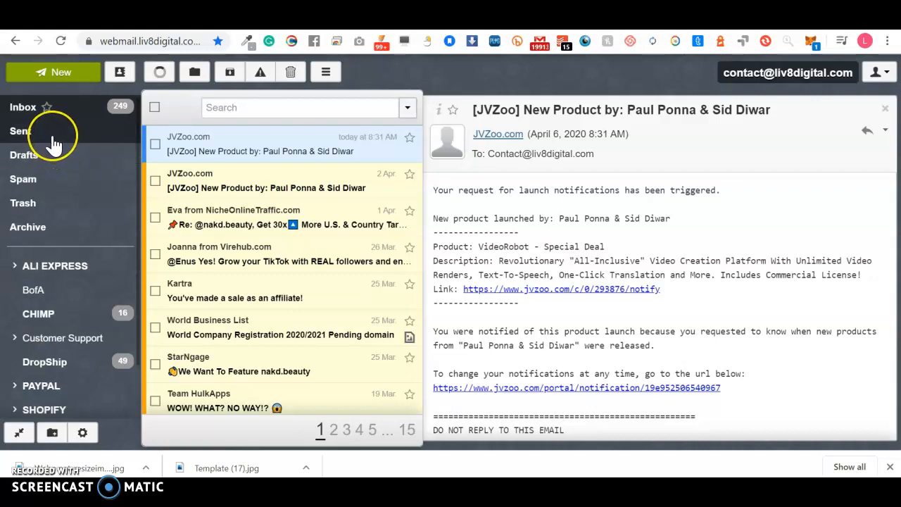
{"action": "left_click", "coordinate": [87, 210]}
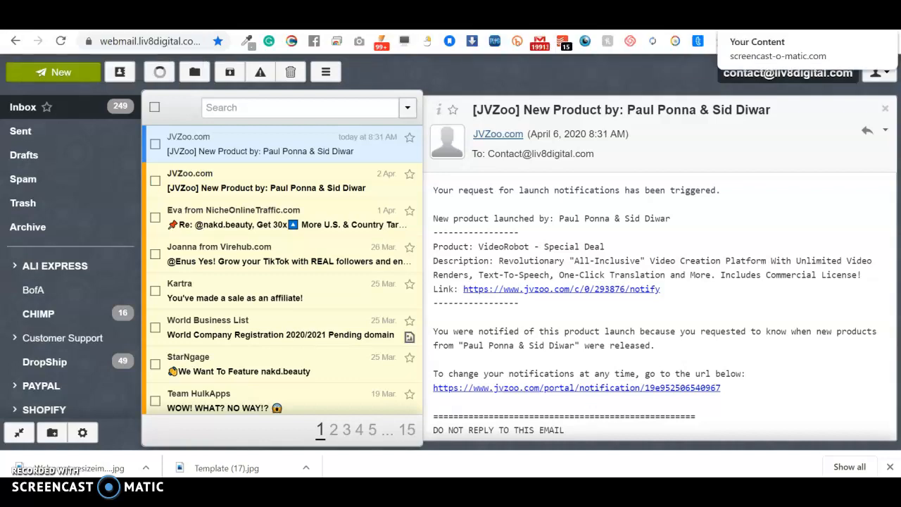
{"action": "left_click", "coordinate": [884, 73]}
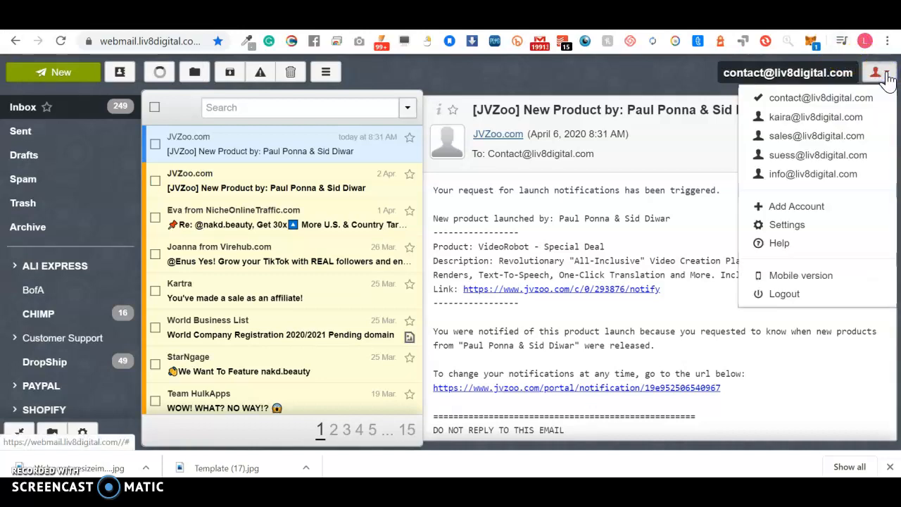
{"action": "left_click", "coordinate": [790, 294]}
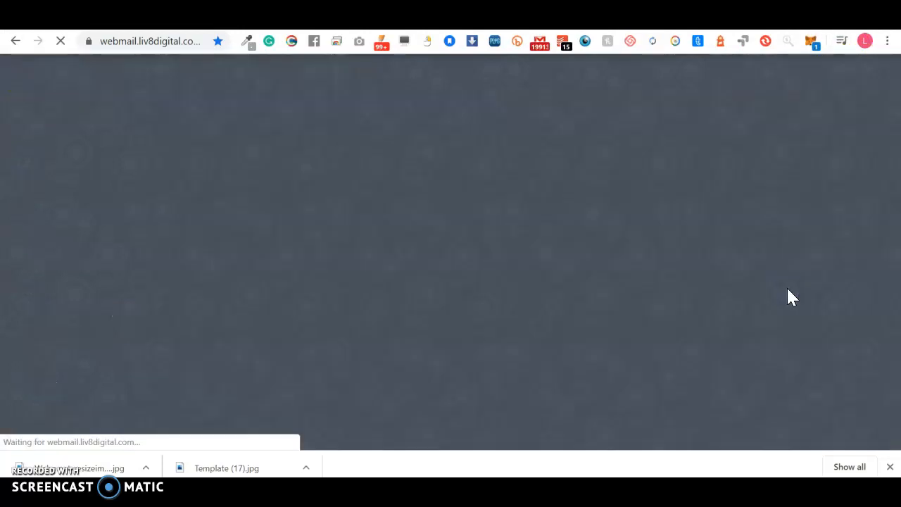